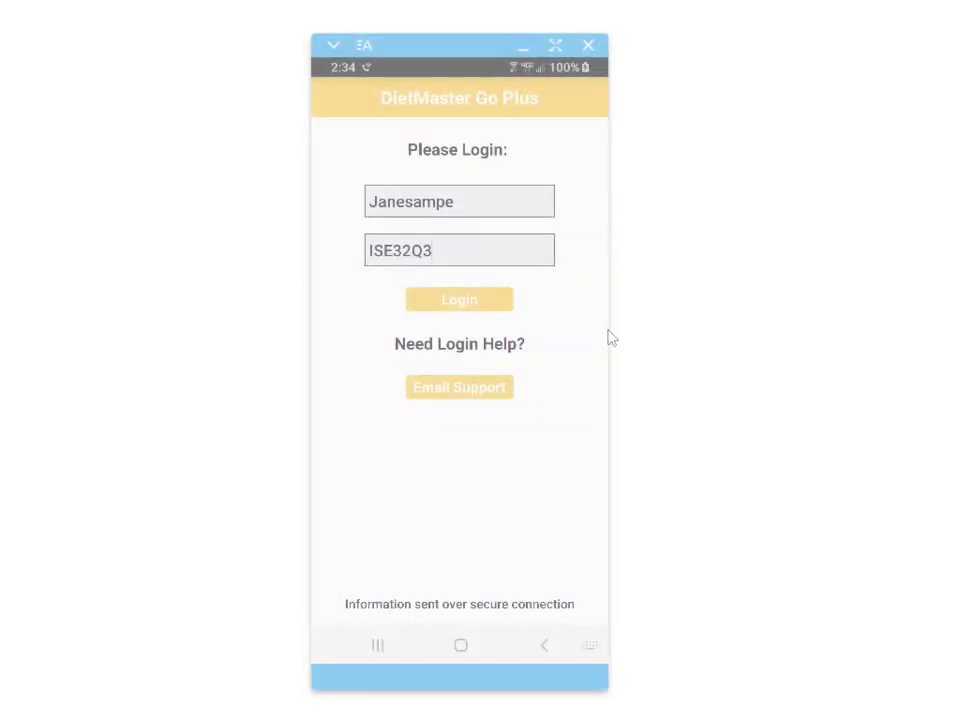
Step: Sign in to reach Today's Summary with its 1422-calorie goal and 145.0 lbs weight target
{"action": "left_click", "coordinate": [458, 304]}
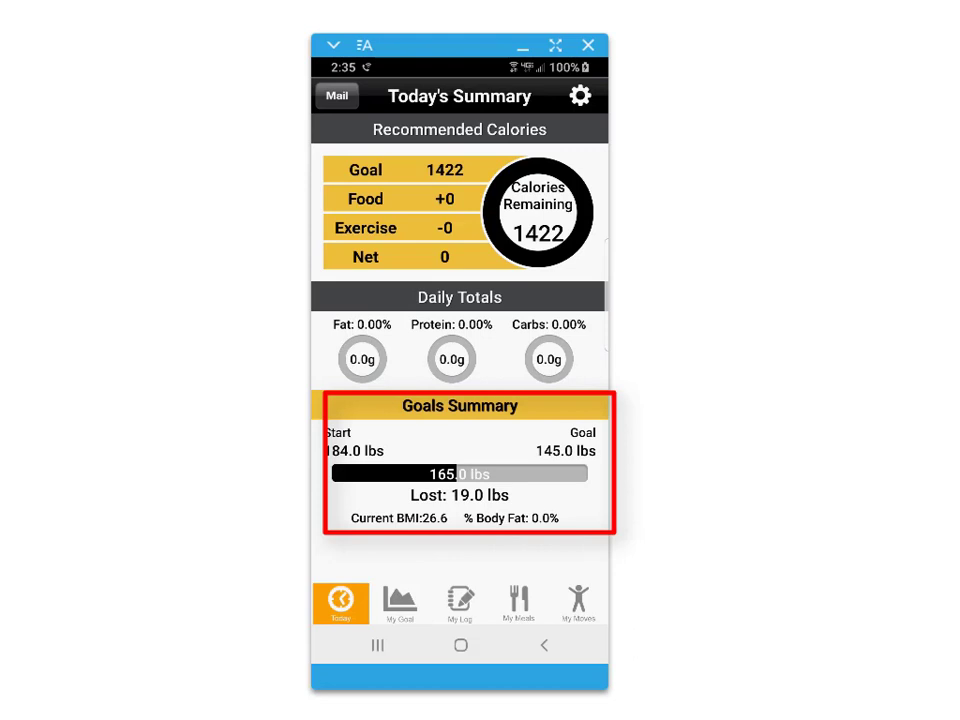
Step: View the weight goal chart over the last 60 and then 90 days
{"action": "left_click", "coordinate": [399, 606]}
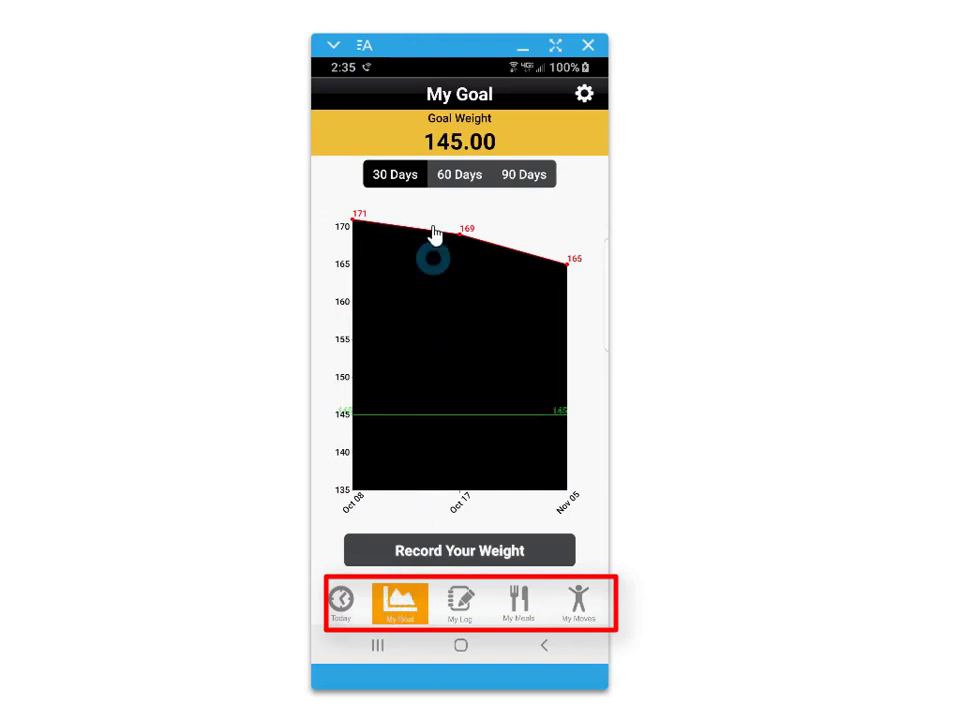
{"action": "left_click", "coordinate": [462, 178]}
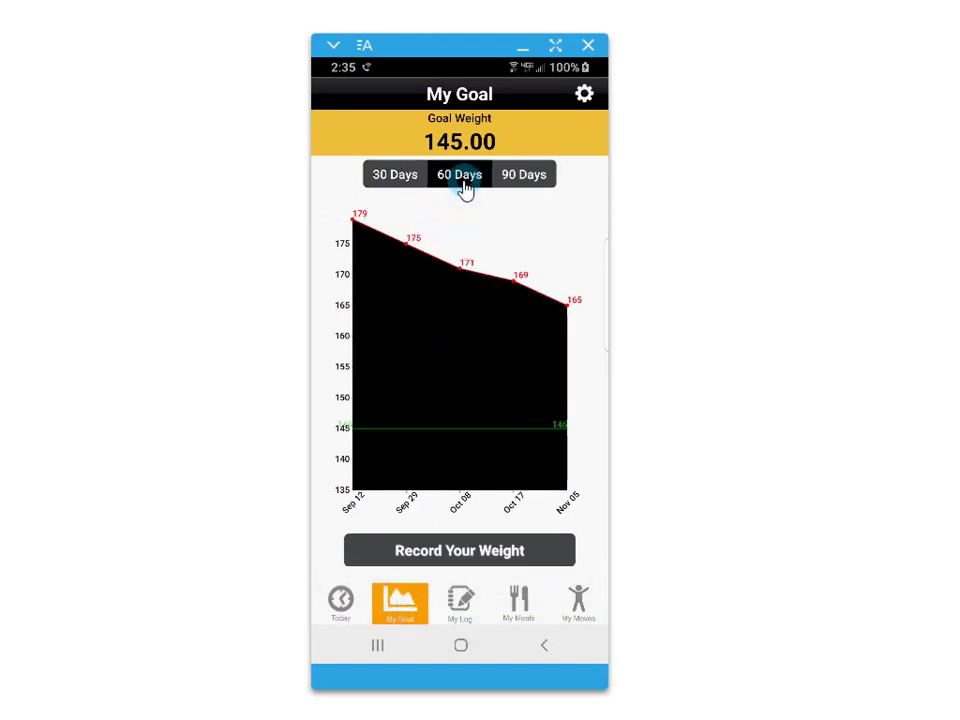
{"action": "left_click", "coordinate": [524, 174]}
Step: Browse the food log, meal plans, moves calendar and settings, ending on My Meals
{"action": "left_click", "coordinate": [460, 600]}
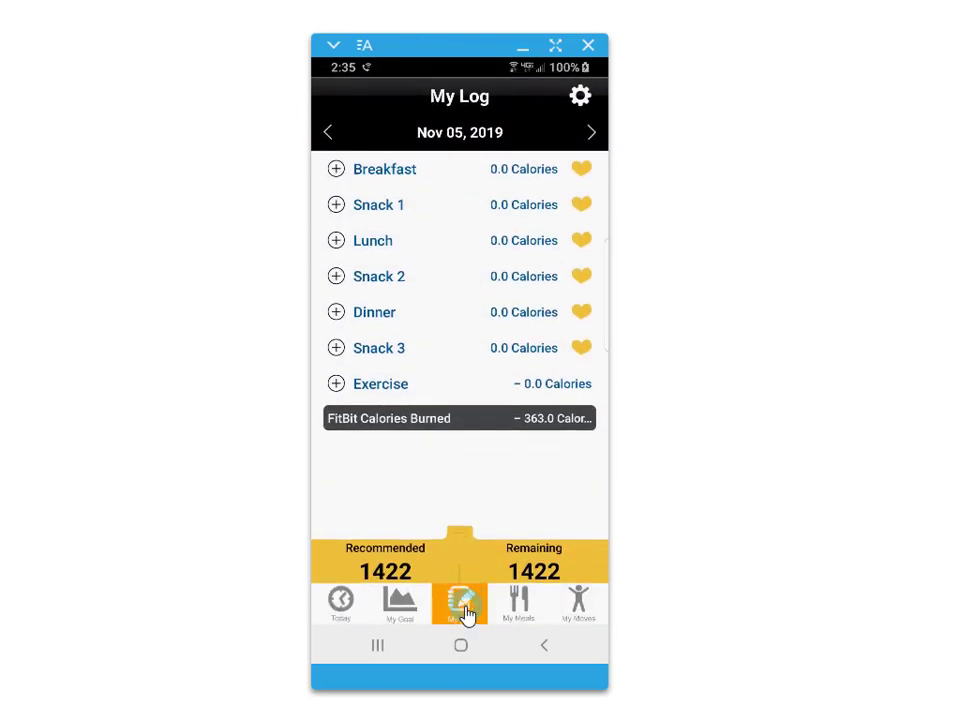
{"action": "left_click", "coordinate": [522, 600]}
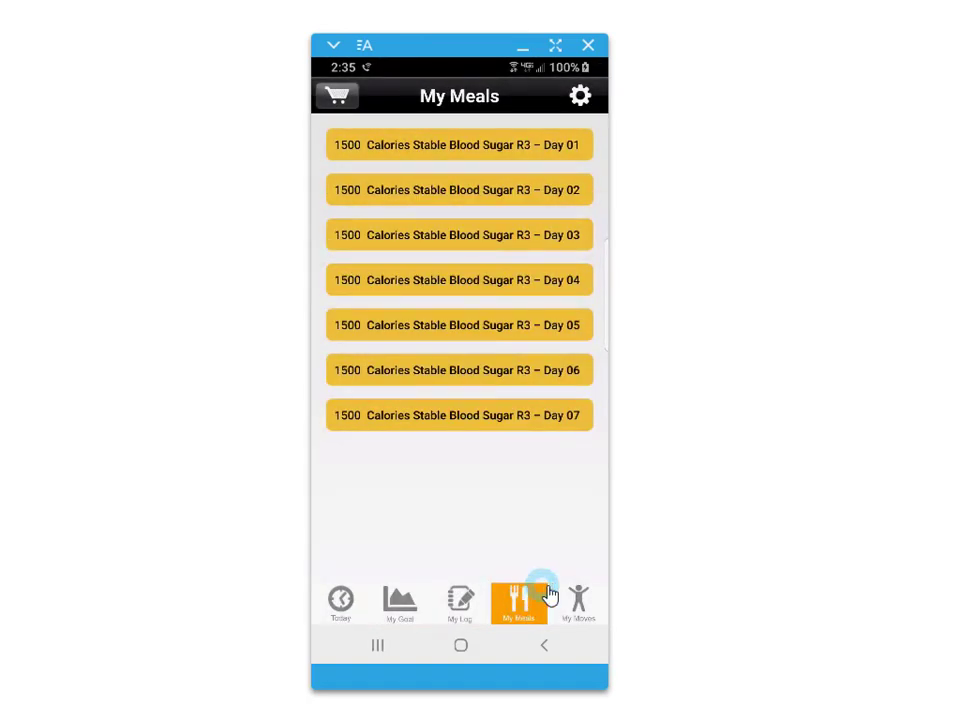
{"action": "left_click", "coordinate": [581, 600]}
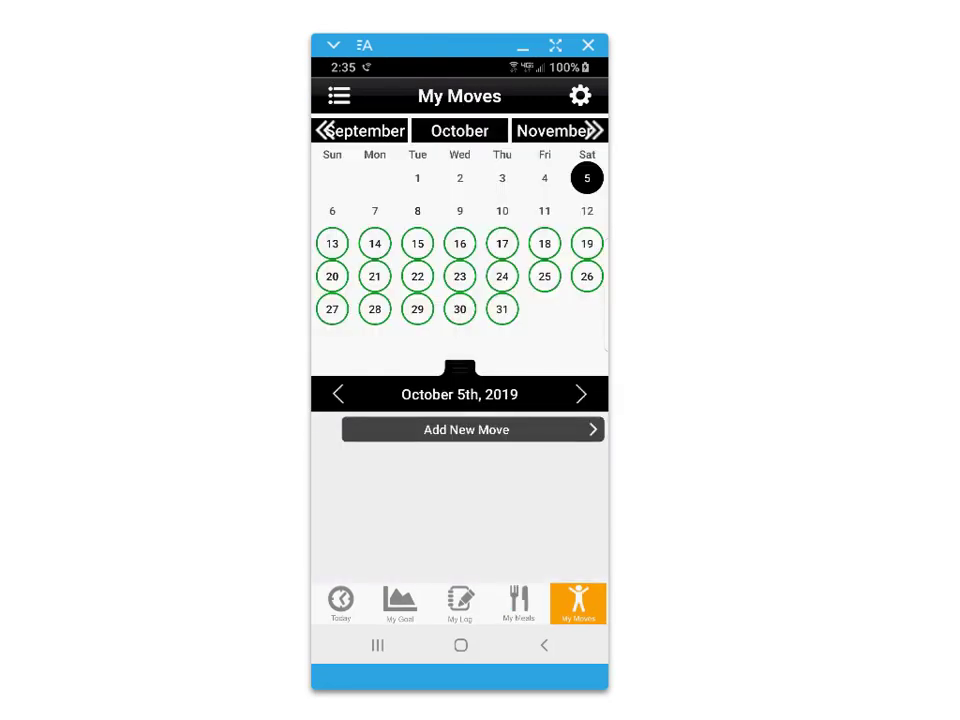
{"action": "left_click", "coordinate": [586, 101]}
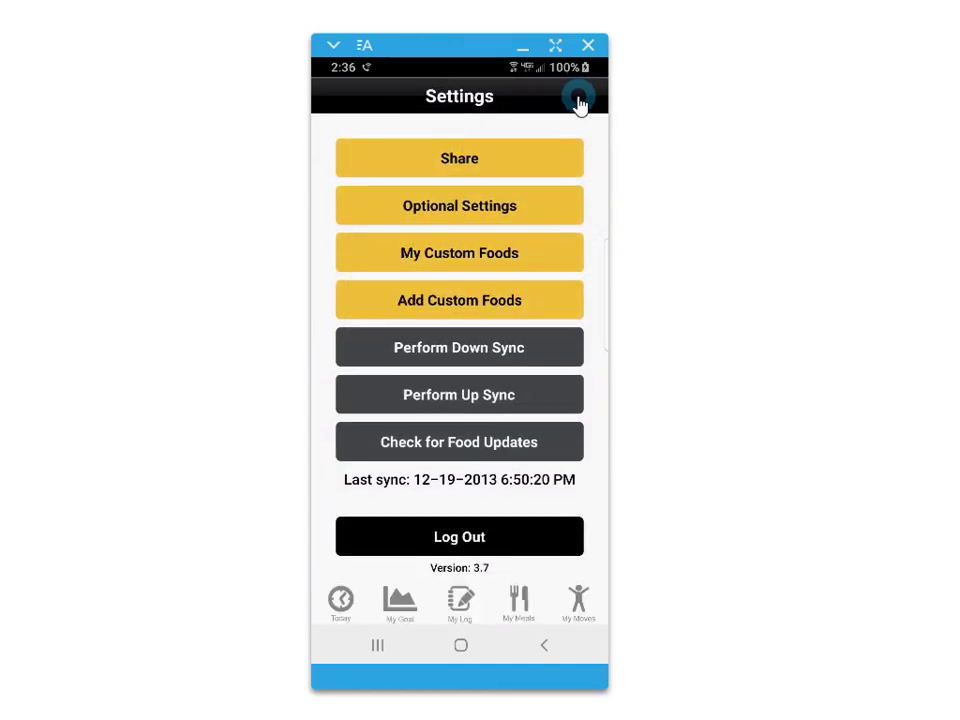
{"action": "left_click", "coordinate": [543, 658]}
{"action": "left_click", "coordinate": [528, 606]}
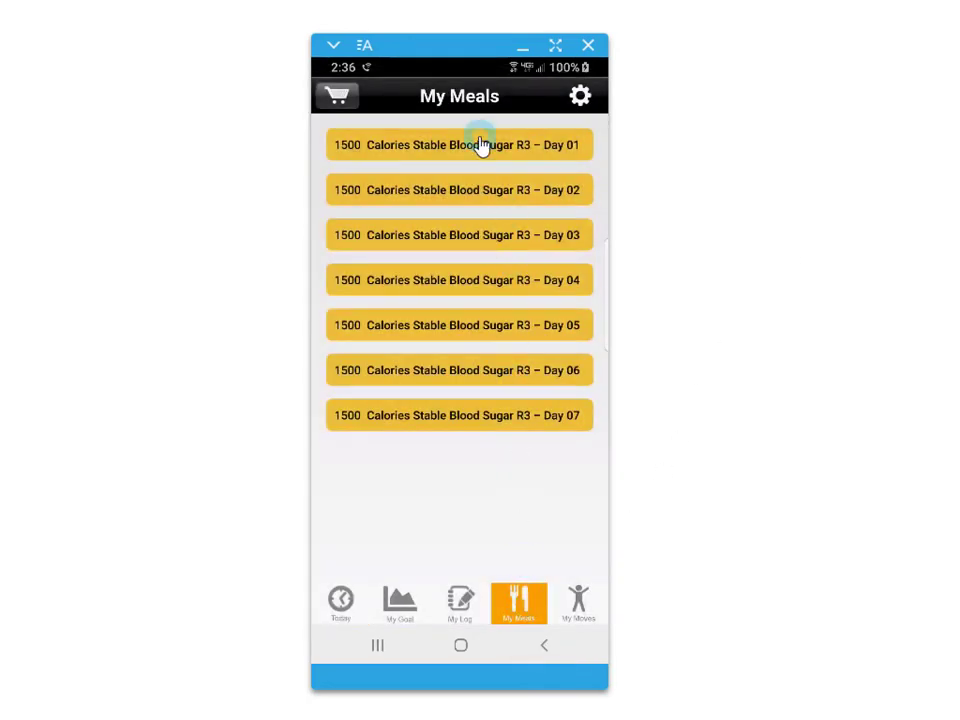
Step: Create a new grocery list from meal plan days Day 01 through Day 07
{"action": "left_click", "coordinate": [336, 93]}
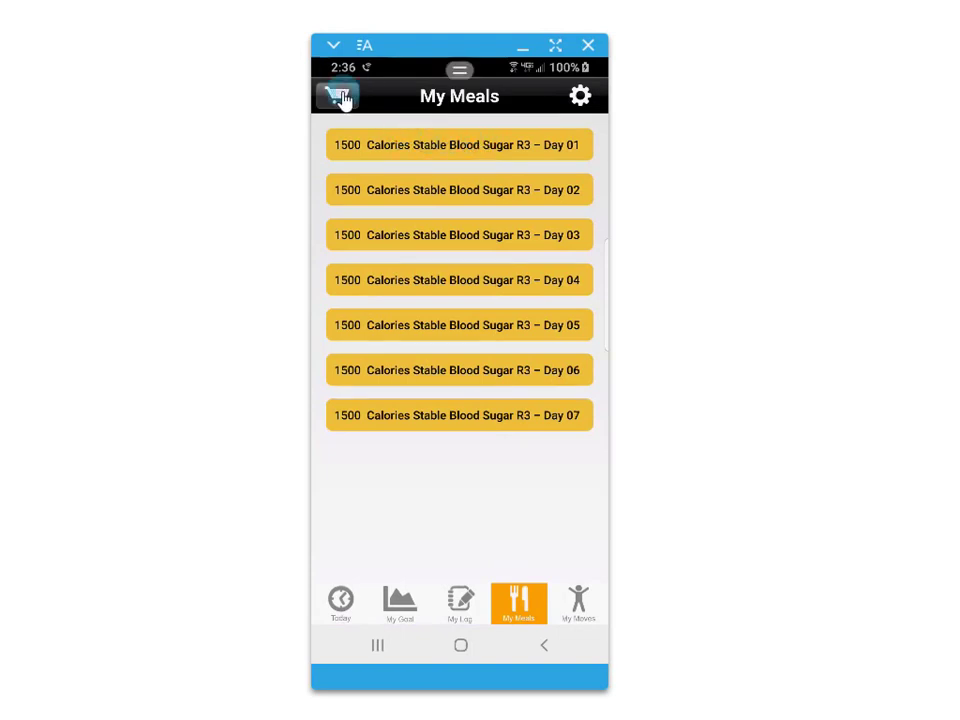
{"action": "left_click", "coordinate": [437, 357]}
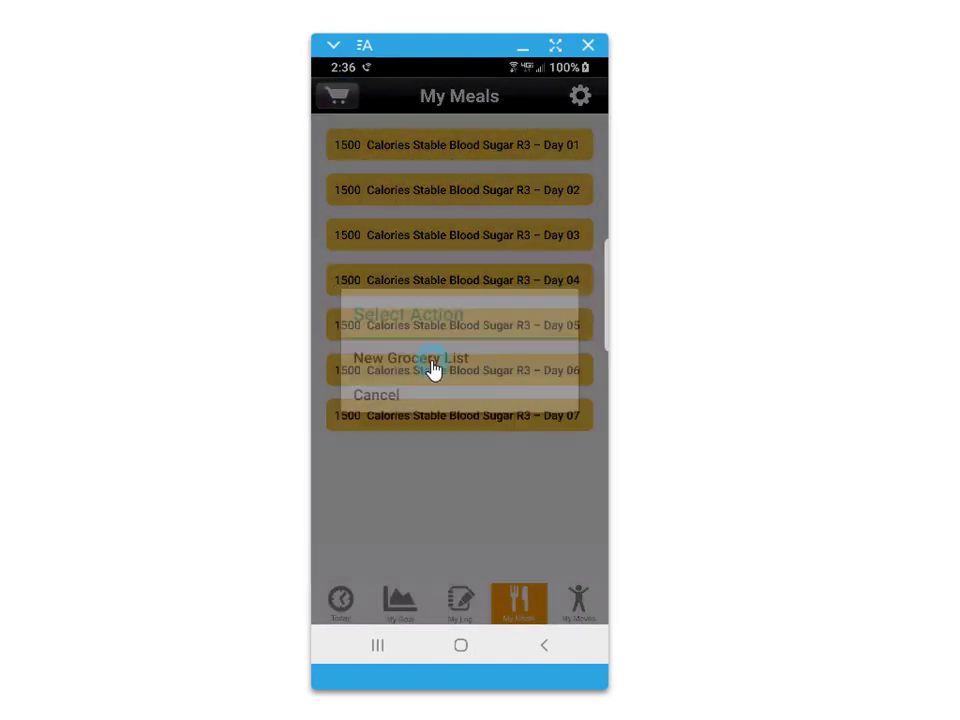
{"action": "left_click", "coordinate": [560, 200]}
{"action": "left_click", "coordinate": [576, 150]}
{"action": "left_click", "coordinate": [576, 197]}
{"action": "left_click", "coordinate": [574, 244]}
{"action": "left_click", "coordinate": [575, 296]}
{"action": "left_click", "coordinate": [578, 349]}
{"action": "left_click", "coordinate": [574, 393]}
{"action": "left_click", "coordinate": [575, 442]}
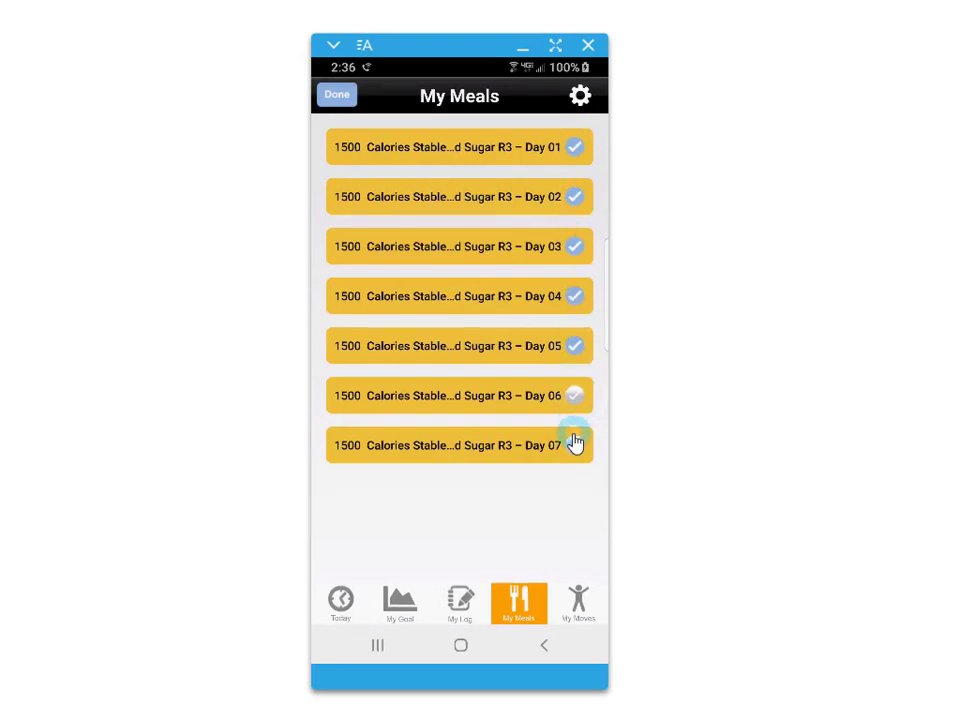
{"action": "left_click", "coordinate": [338, 116]}
Step: Scroll through the generated grocery list, then go back to My Meals
{"action": "scroll", "coordinate": [527, 430], "scroll_direction": "down", "scroll_amount": 3}
{"action": "left_click_drag", "start_coordinate": [520, 512], "coordinate": [527, 182]}
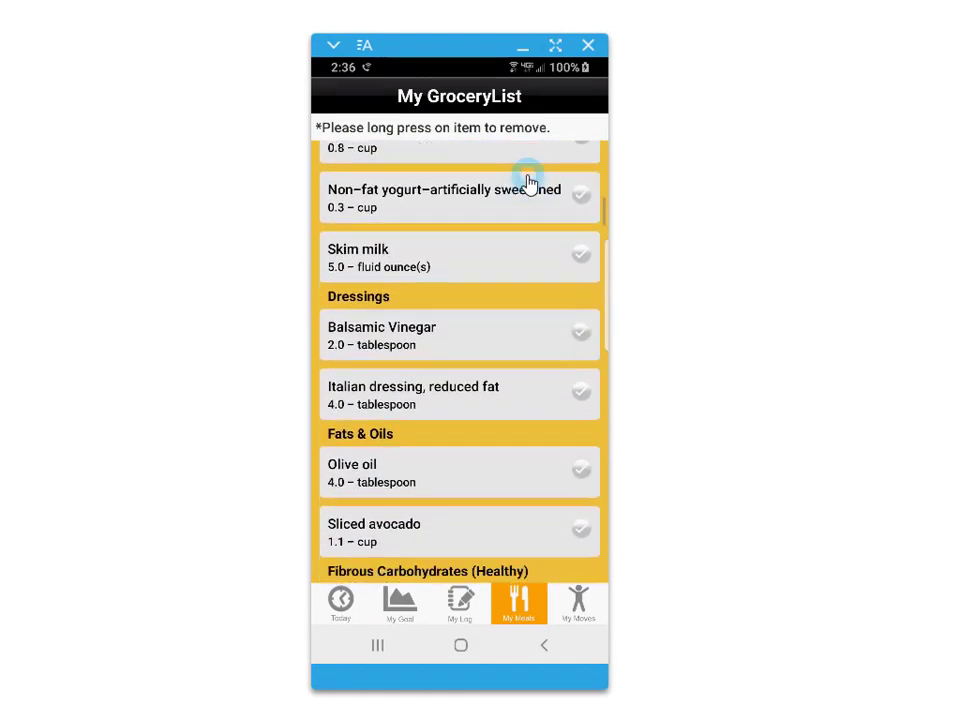
{"action": "left_click_drag", "start_coordinate": [520, 549], "coordinate": [514, 133]}
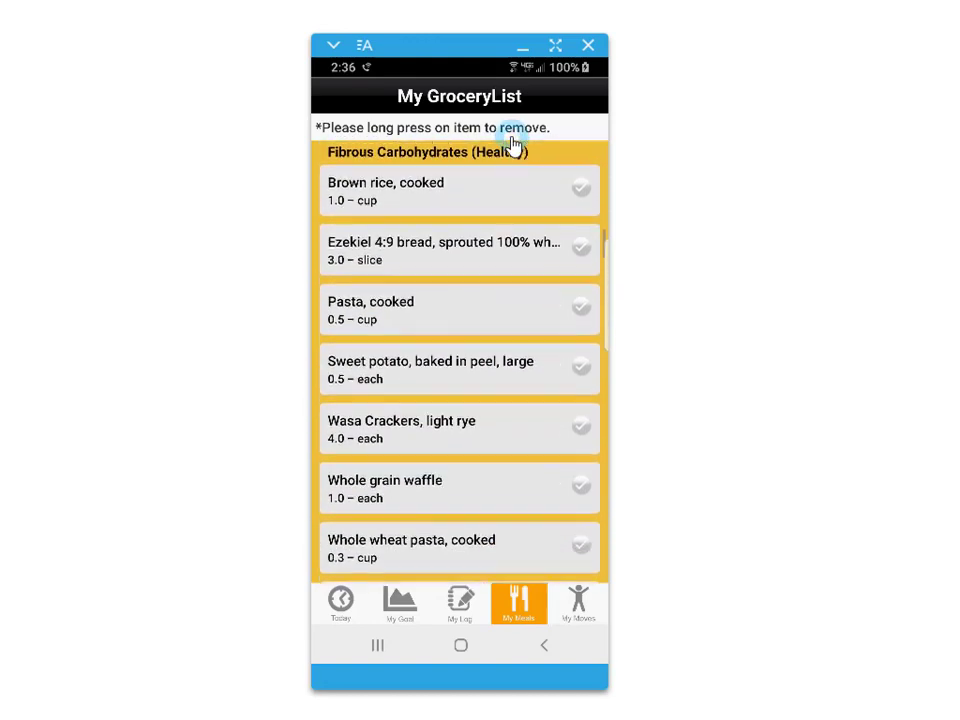
{"action": "left_click", "coordinate": [548, 650]}
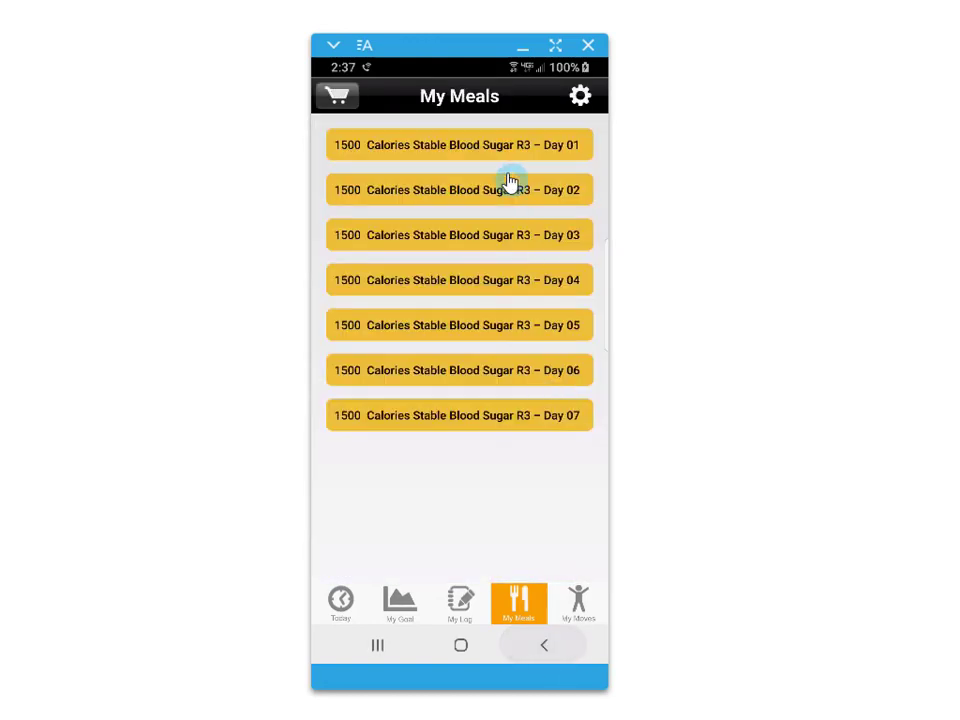
Step: Exchange the strawberries in the Day 02 breakfast for grapefruit
{"action": "left_click", "coordinate": [440, 194]}
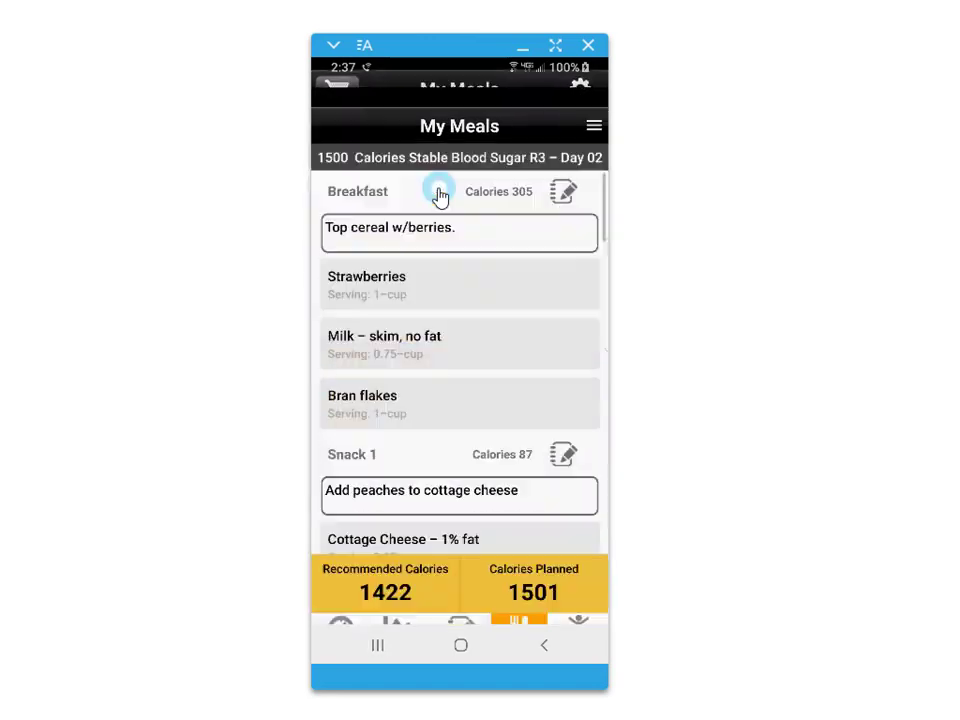
{"action": "left_click", "coordinate": [357, 254]}
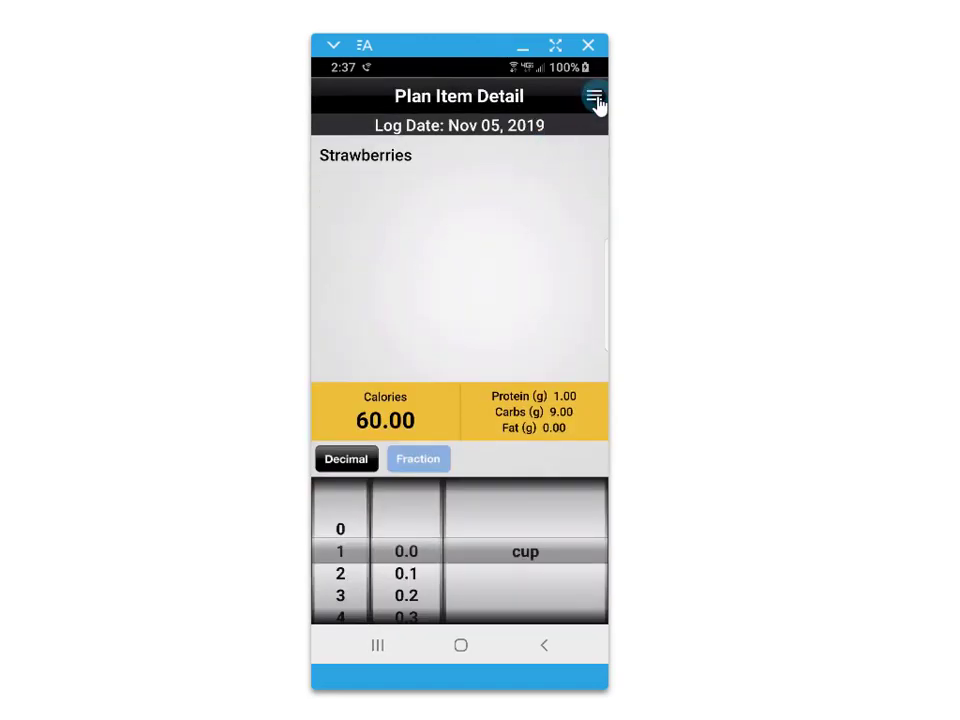
{"action": "left_click", "coordinate": [594, 98]}
{"action": "left_click", "coordinate": [415, 384]}
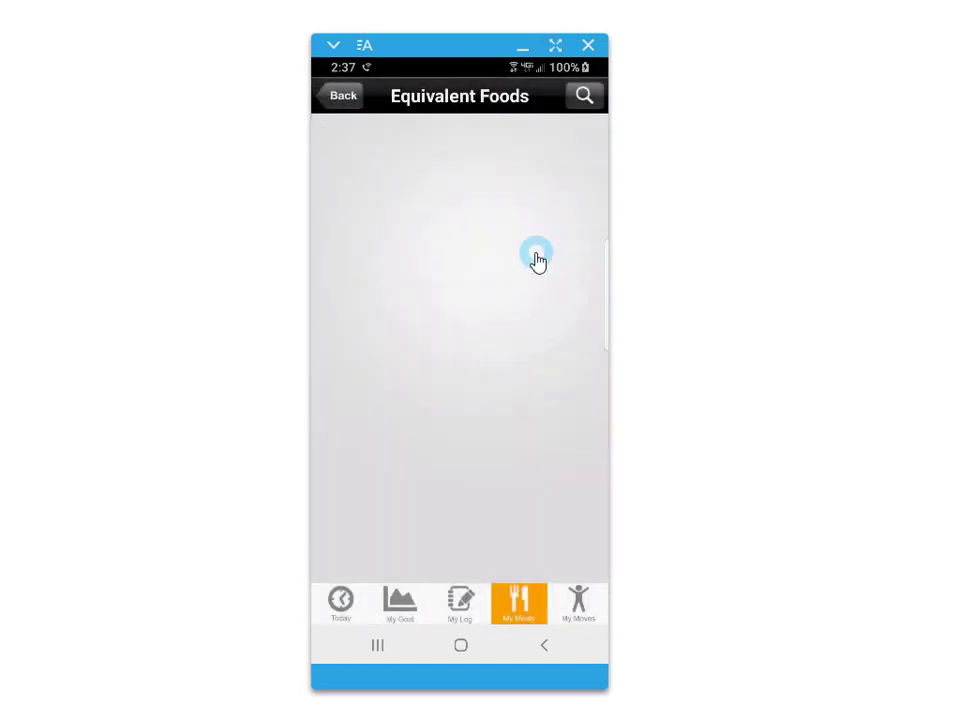
{"action": "left_click", "coordinate": [341, 286]}
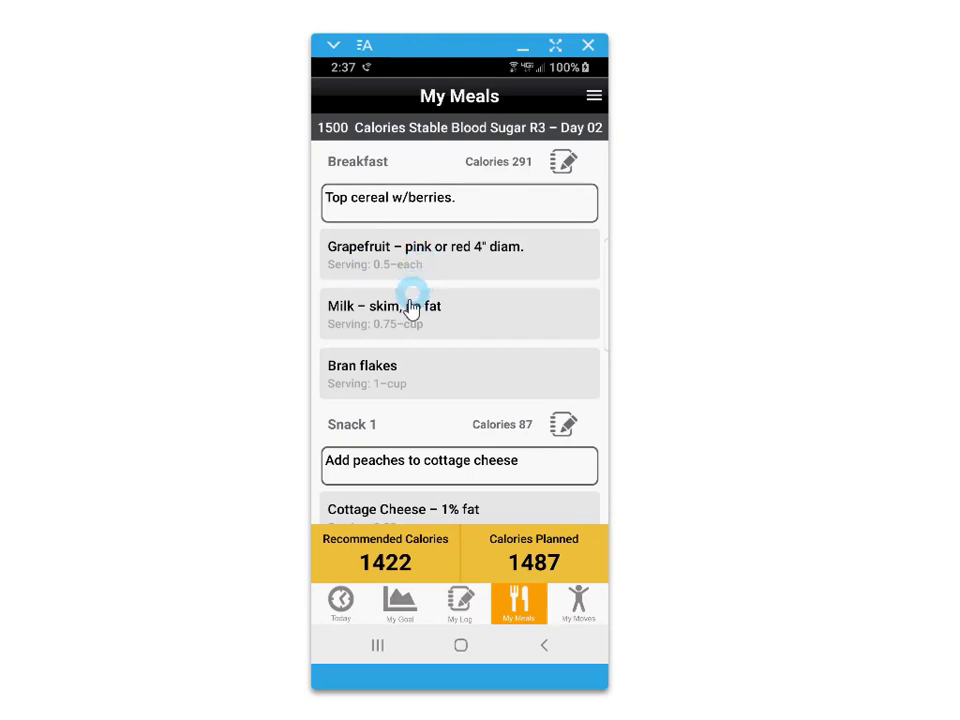
Step: Check the Bran flakes item's actions, then choose a log date for the breakfast
{"action": "left_click", "coordinate": [363, 381]}
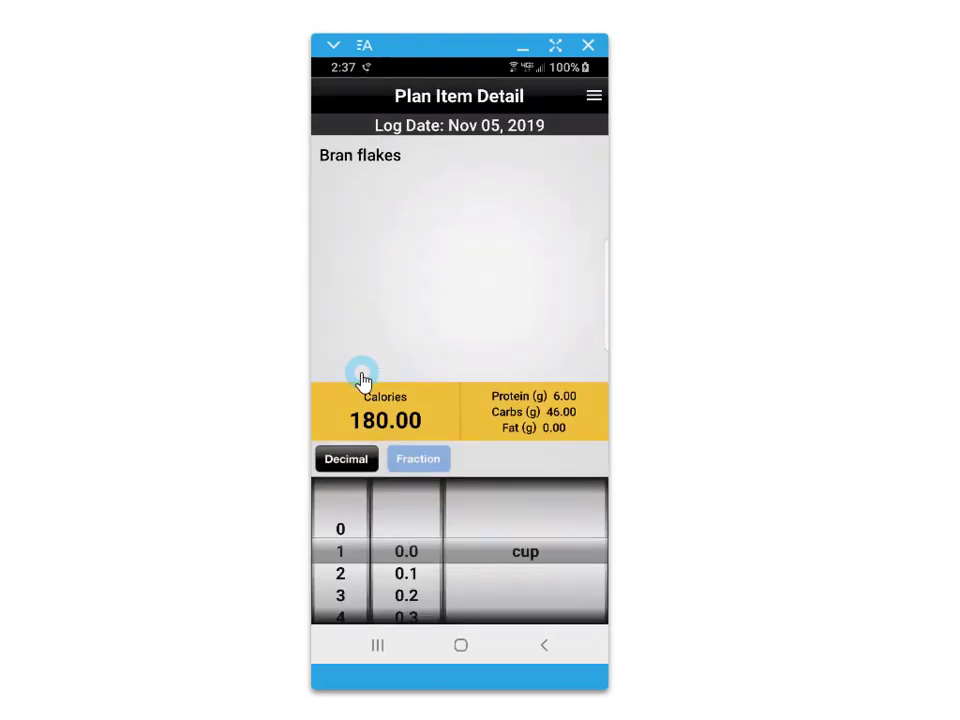
{"action": "left_click", "coordinate": [592, 99]}
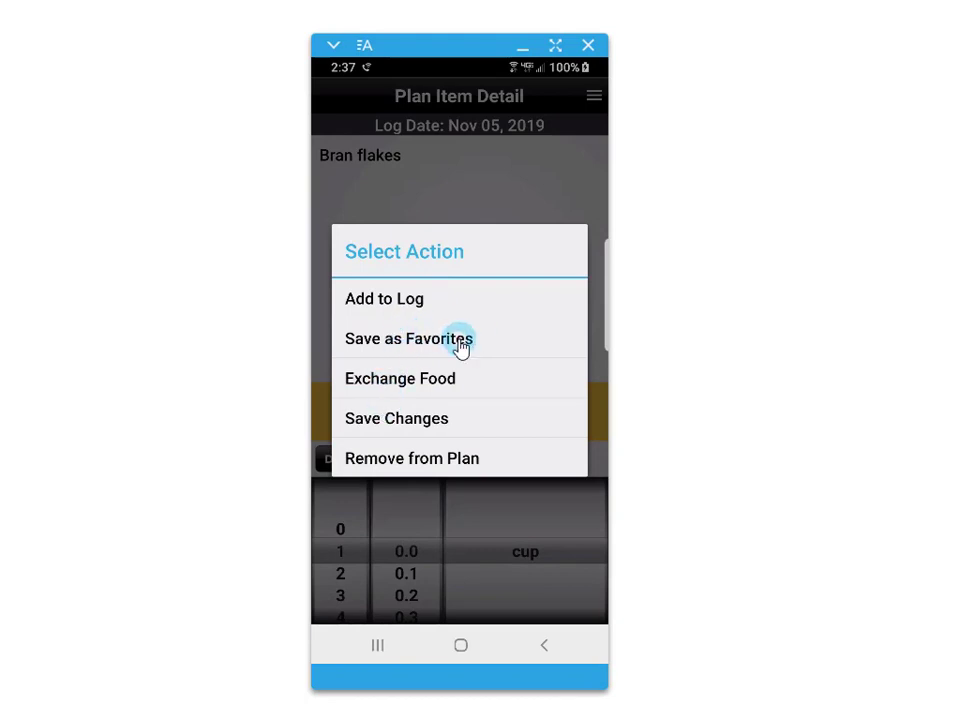
{"action": "left_click", "coordinate": [546, 647]}
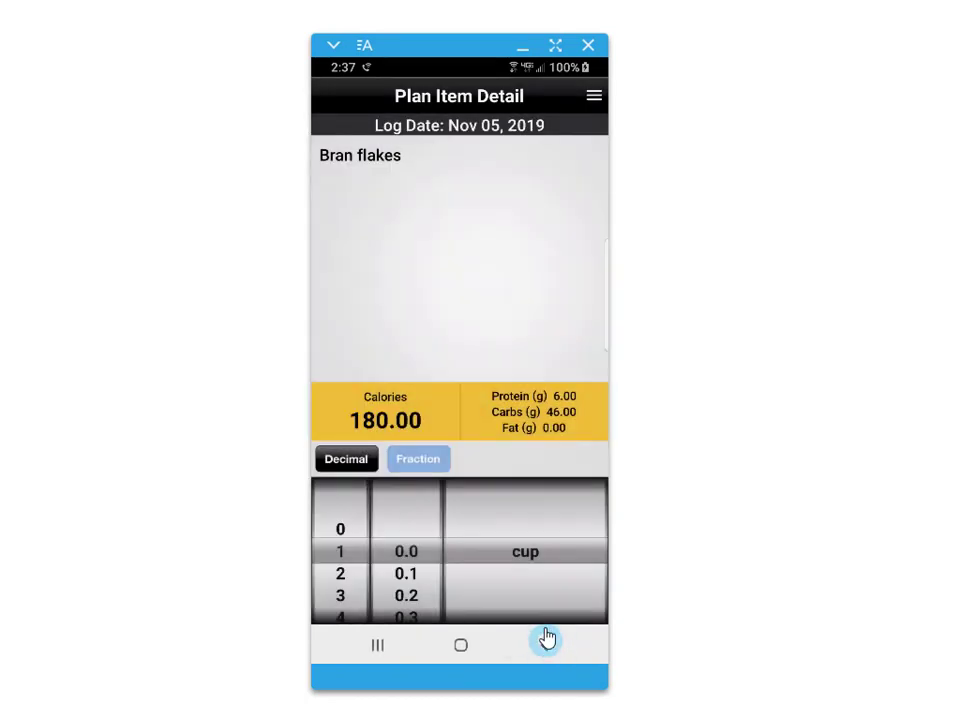
{"action": "left_click", "coordinate": [546, 647]}
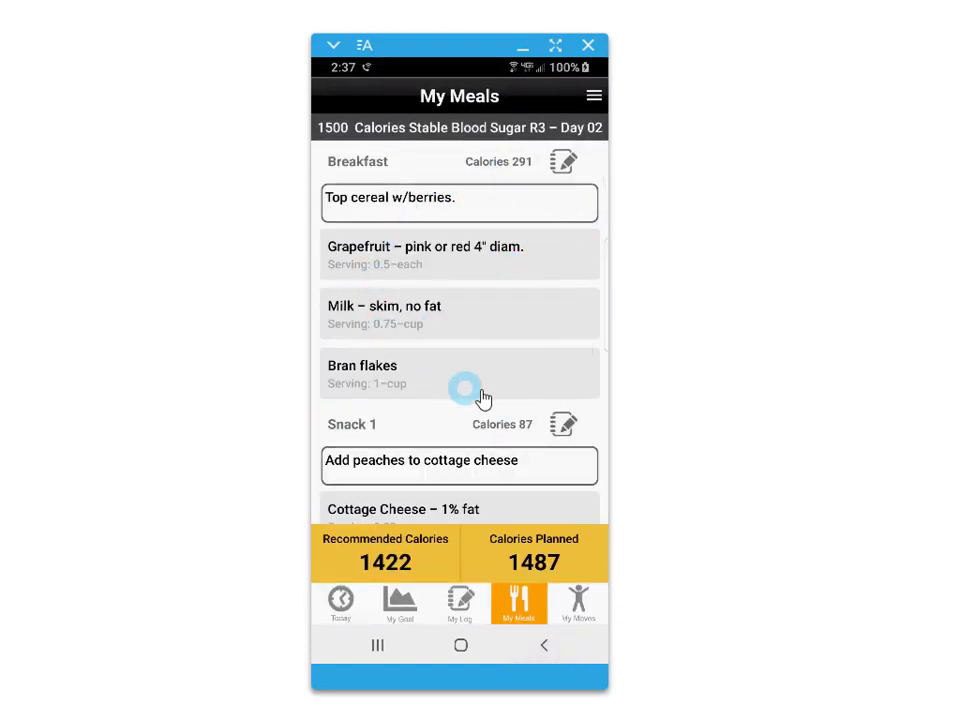
{"action": "left_click", "coordinate": [563, 163]}
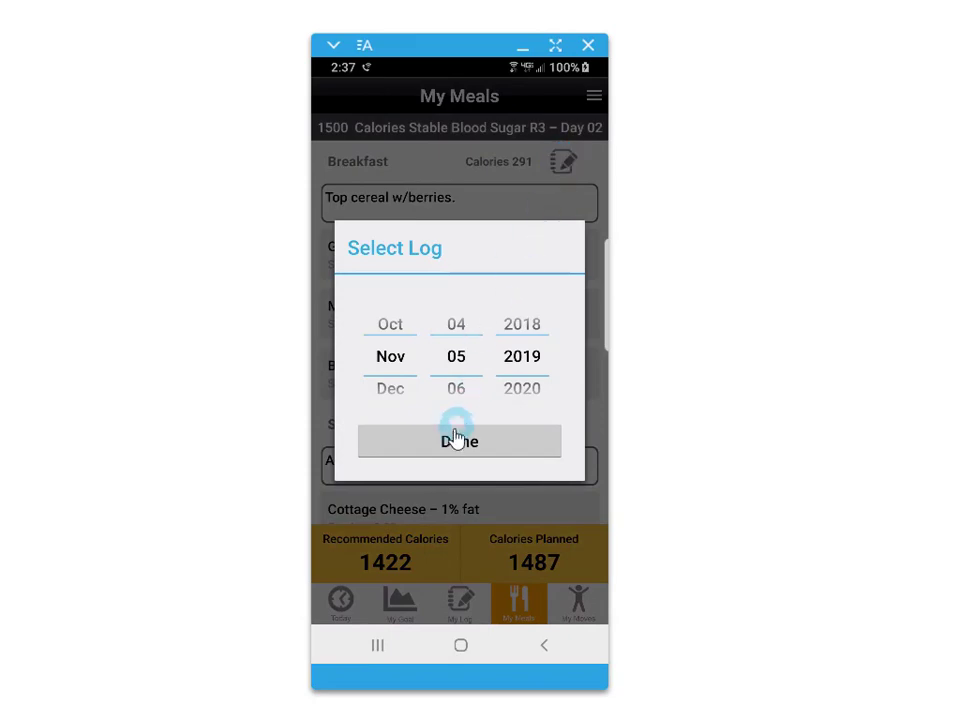
Step: Log the Day 02 breakfast to Nov 05, 2019
{"action": "left_click", "coordinate": [457, 443]}
{"action": "left_click", "coordinate": [524, 426]}
{"action": "scroll", "coordinate": [529, 392], "scroll_direction": "down", "scroll_amount": 3}
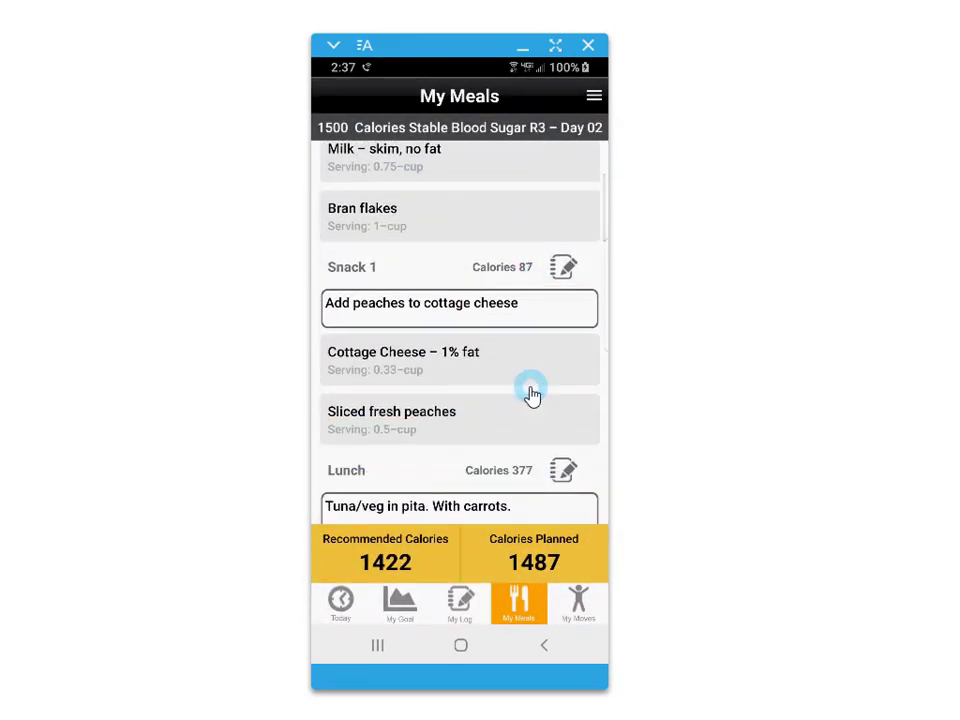
Step: Save the logged Nov 05 breakfast as favourite meal 'MyBest BF'
{"action": "left_click", "coordinate": [461, 605]}
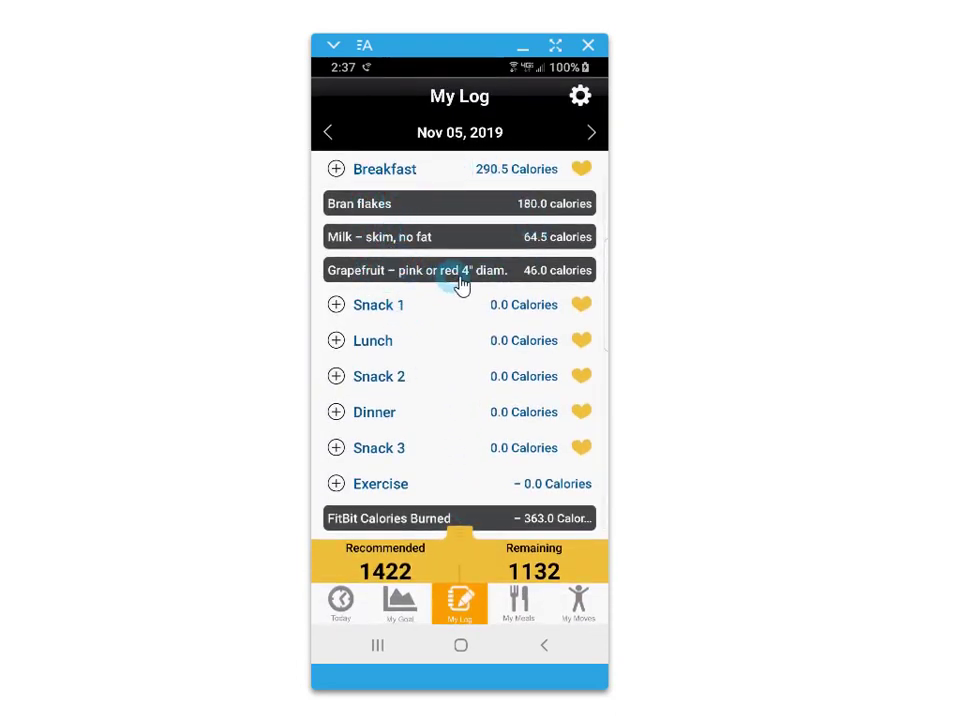
{"action": "left_click", "coordinate": [581, 172]}
{"action": "left_click", "coordinate": [414, 379]}
{"action": "type", "text": "My"}
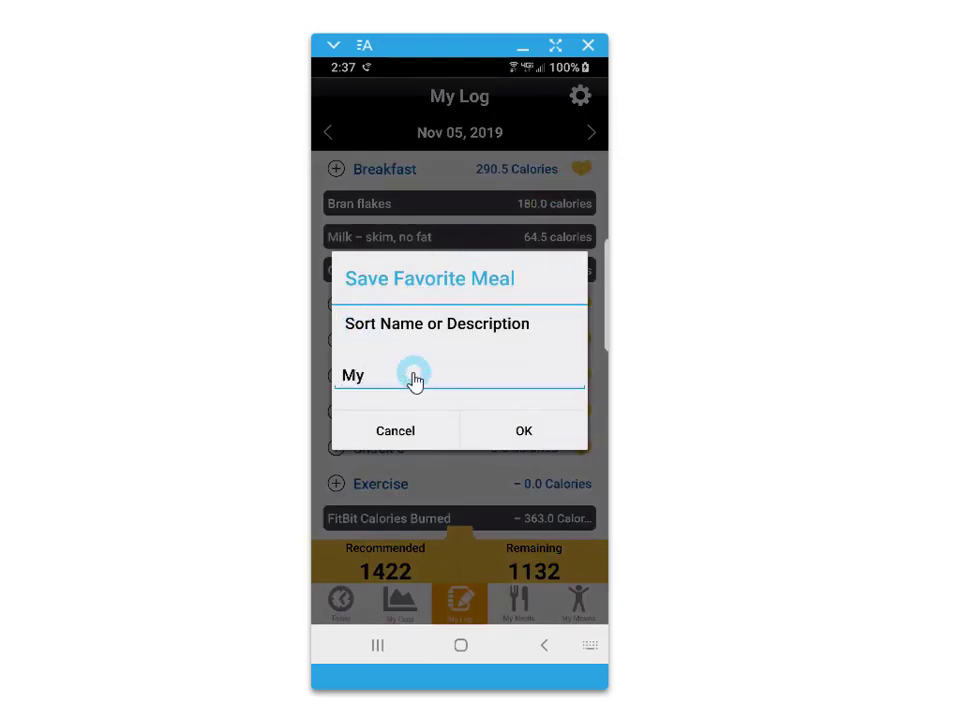
{"action": "type", "text": "Best BF"}
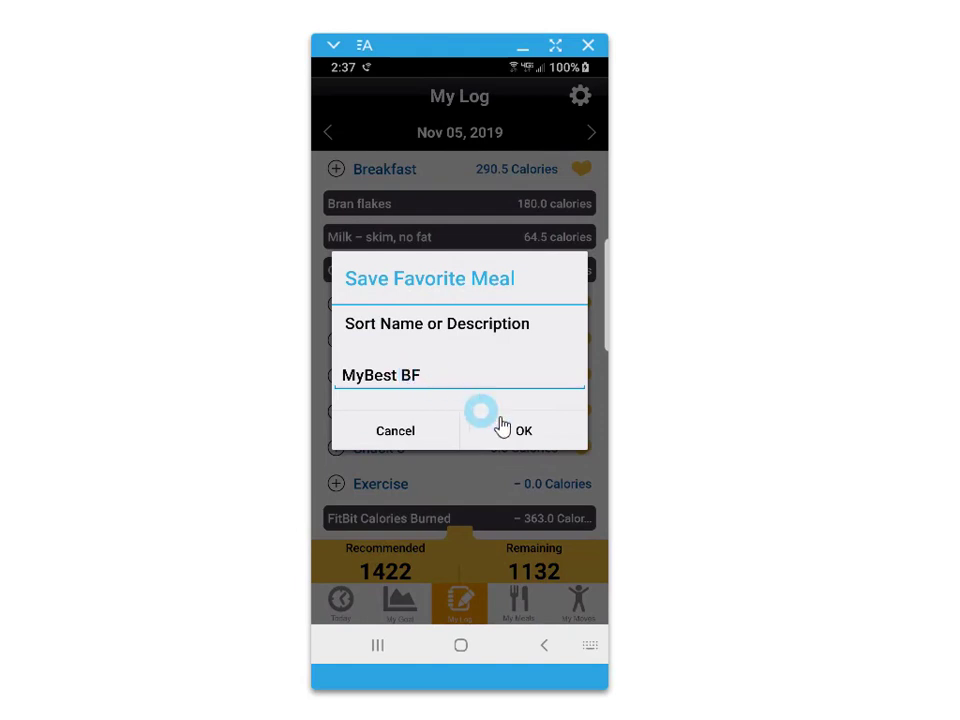
{"action": "left_click", "coordinate": [521, 432]}
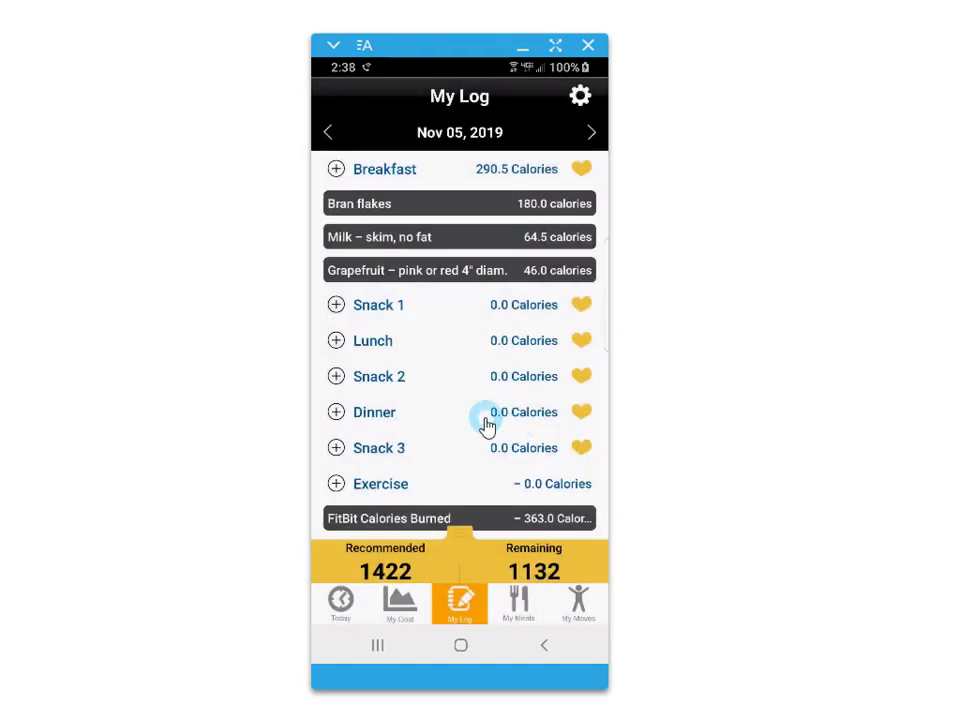
{"action": "left_click", "coordinate": [592, 134]}
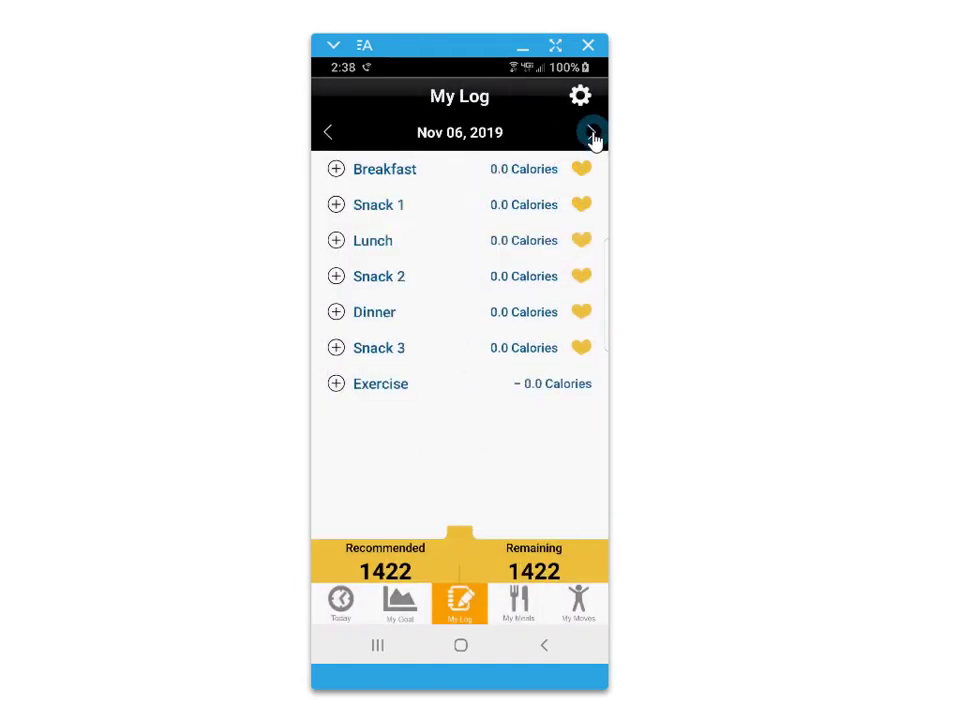
Step: Add favourite meal MyBest BF to Nov 06's breakfast log
{"action": "left_click", "coordinate": [336, 170]}
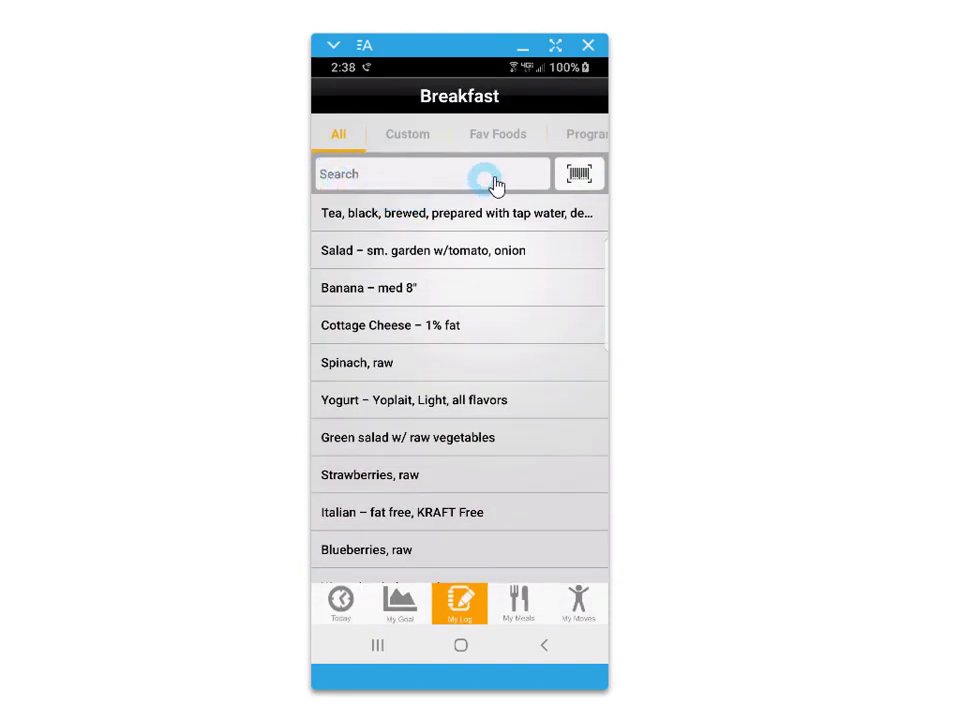
{"action": "left_click_drag", "start_coordinate": [519, 148], "coordinate": [364, 148]}
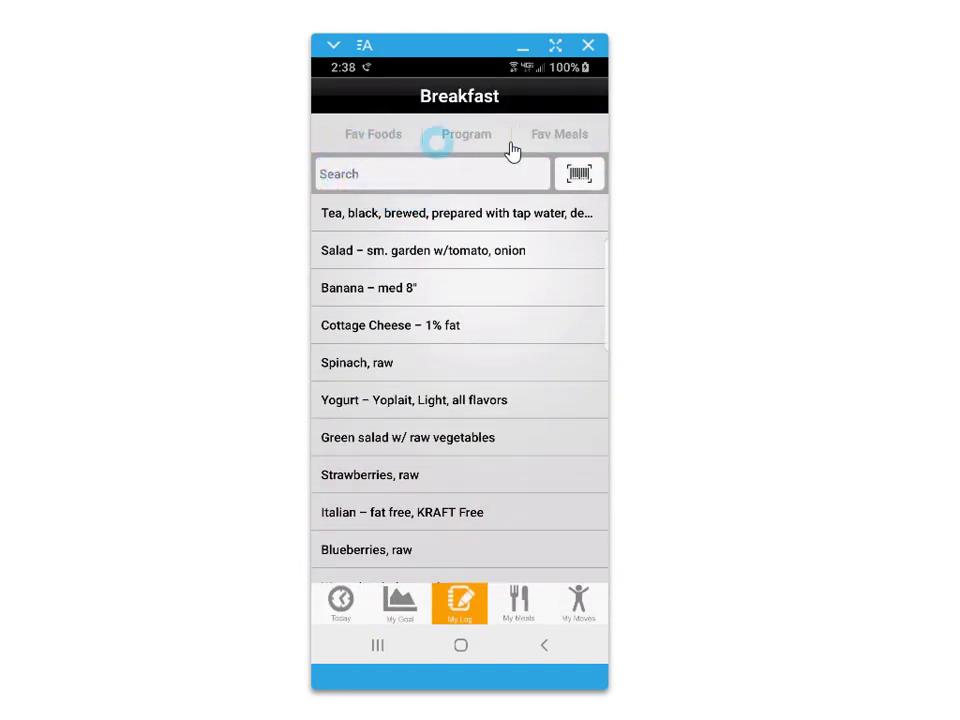
{"action": "left_click", "coordinate": [560, 145]}
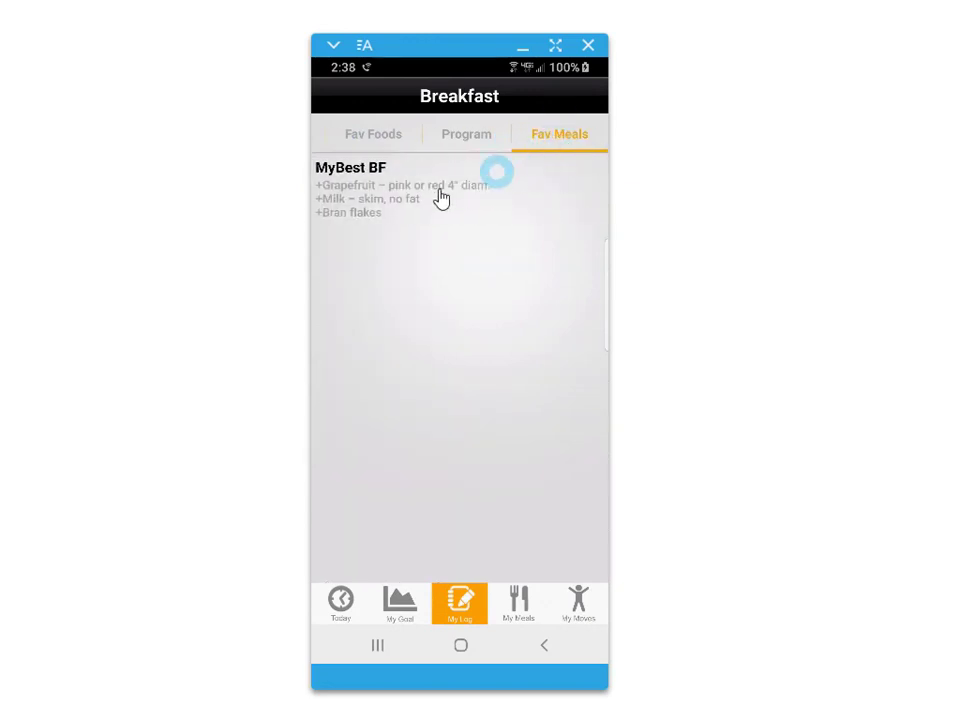
{"action": "left_click", "coordinate": [357, 195]}
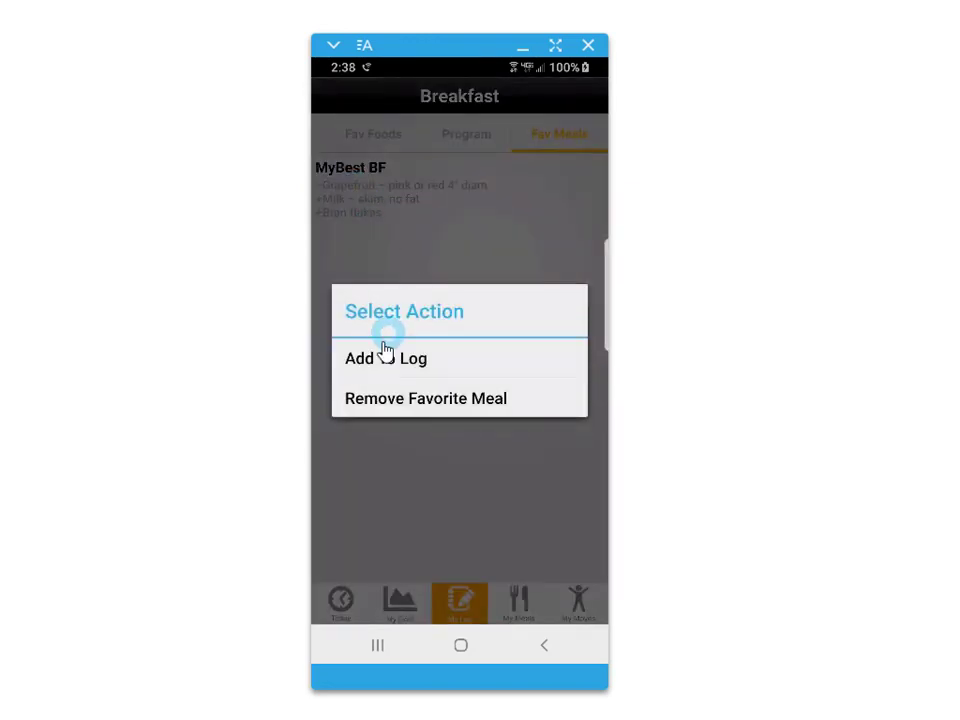
{"action": "left_click", "coordinate": [381, 360]}
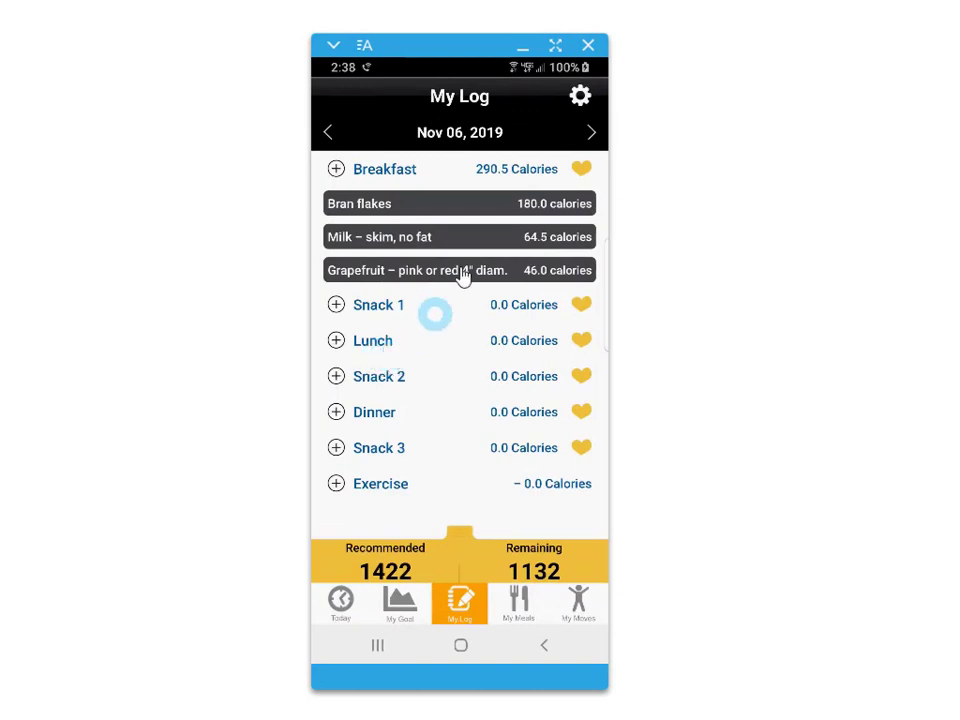
Step: Return to Nov 05 and browse lunch food options without adding anything
{"action": "left_click", "coordinate": [327, 134]}
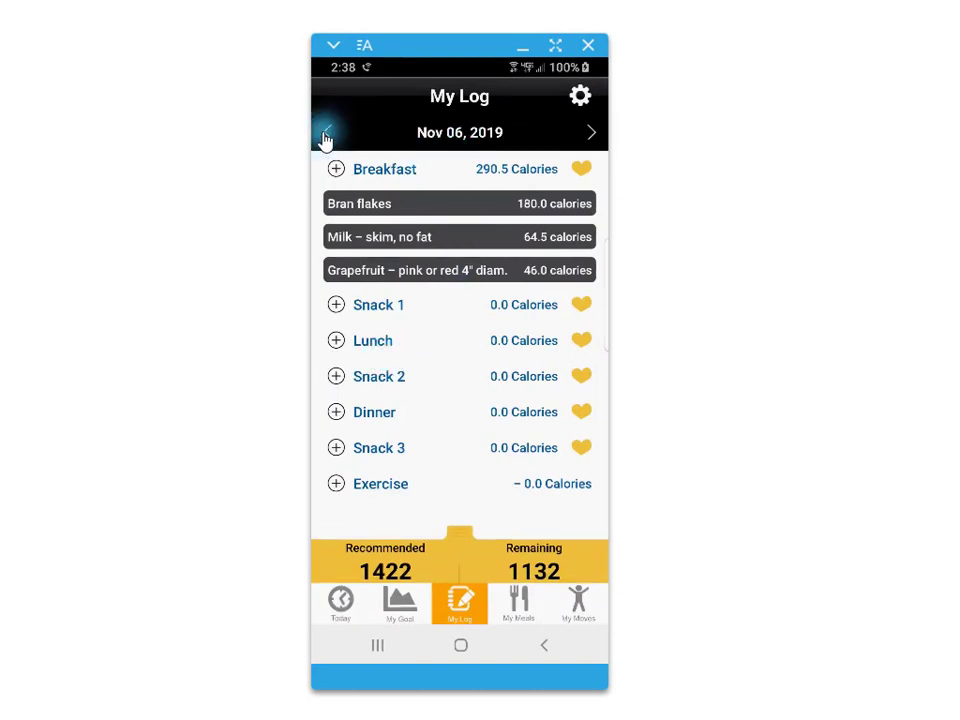
{"action": "left_click", "coordinate": [337, 342]}
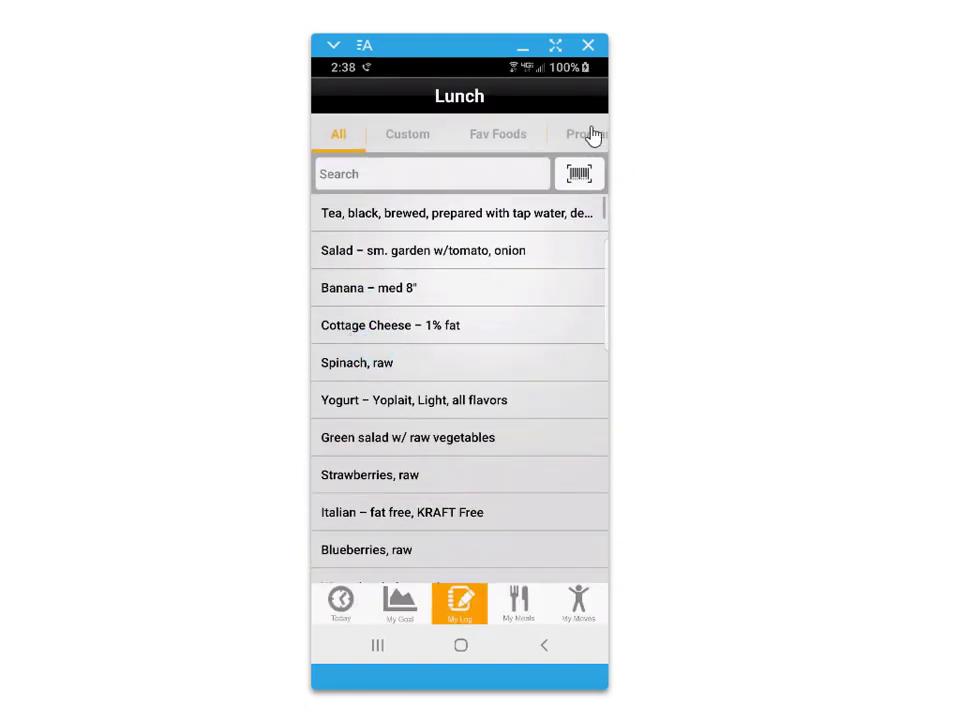
{"action": "left_click", "coordinate": [576, 192]}
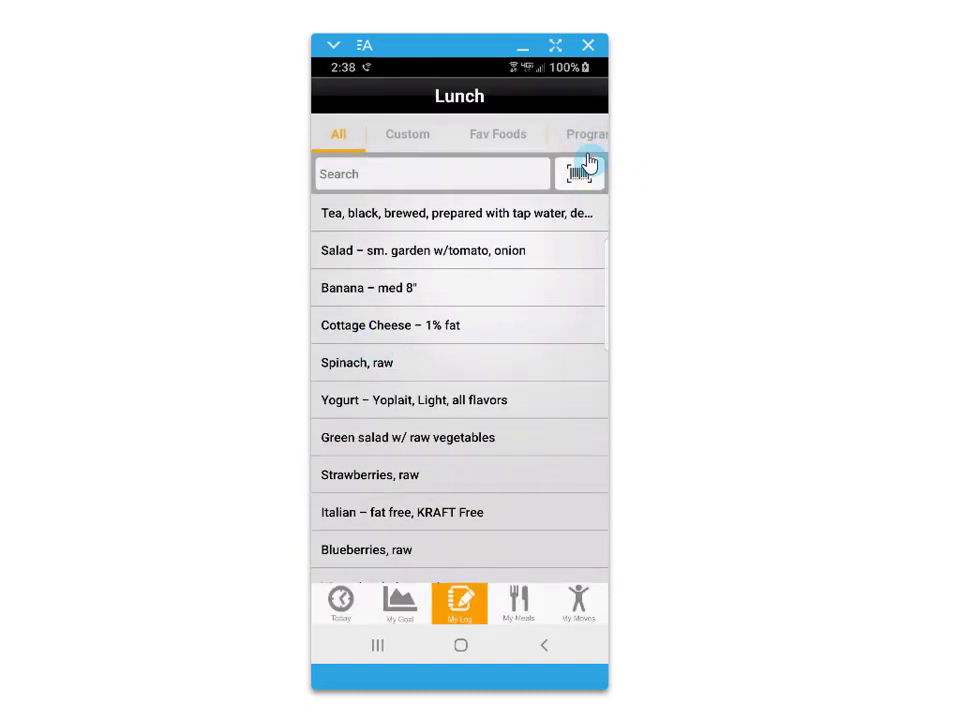
{"action": "left_click", "coordinate": [412, 139]}
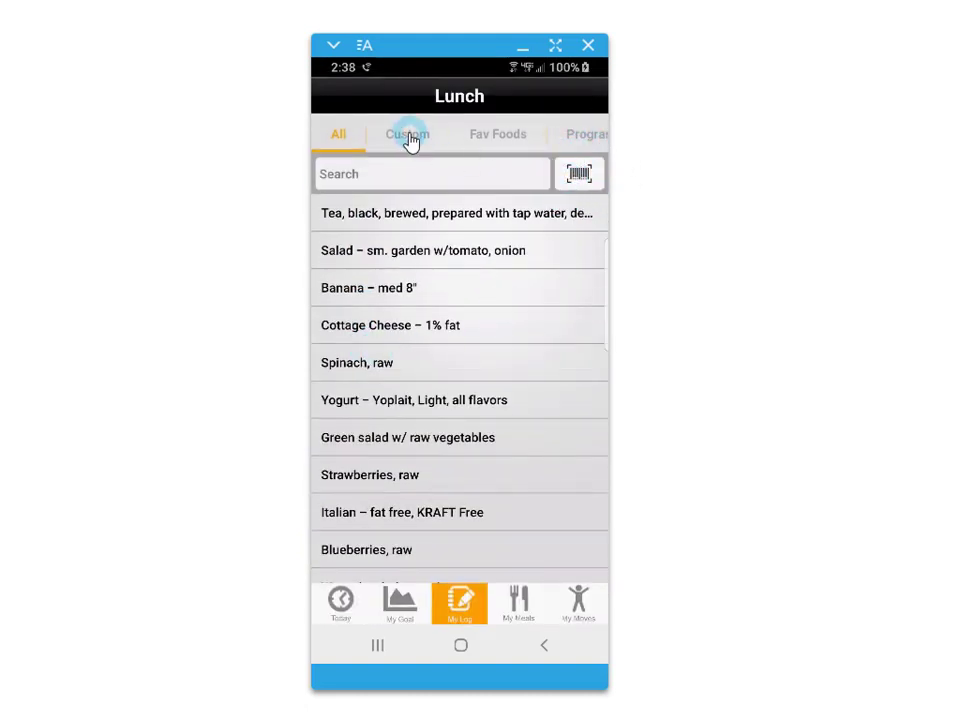
{"action": "left_click", "coordinate": [548, 650]}
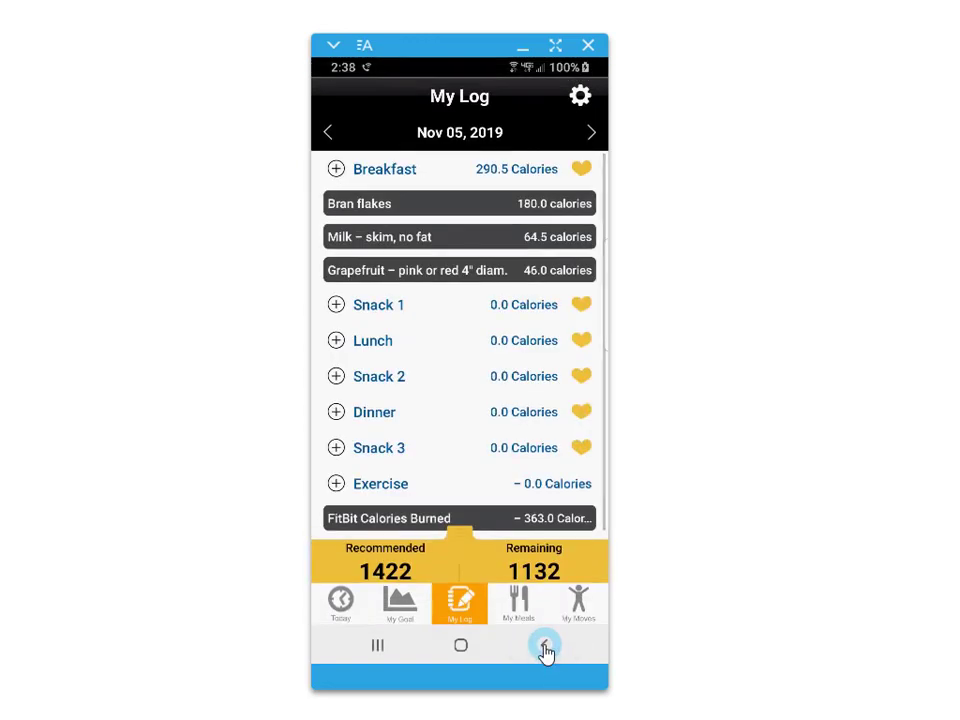
Step: Expand the carbs, protein and fat breakdown and review Today's Summary: 291 calories, 1132 remaining
{"action": "left_click", "coordinate": [538, 487]}
{"action": "left_click", "coordinate": [471, 540]}
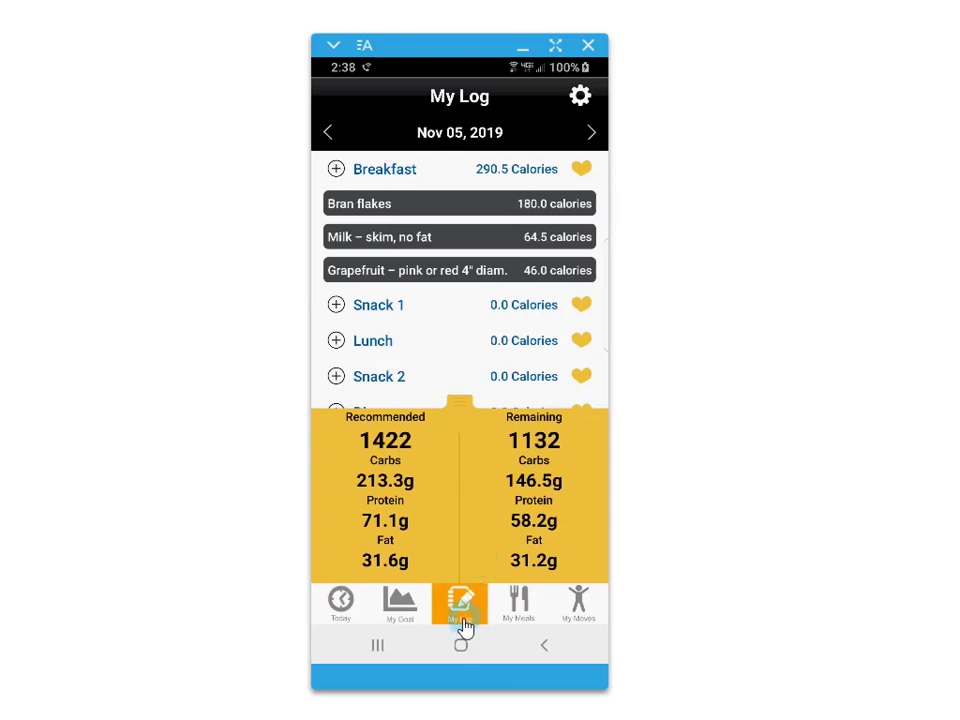
{"action": "left_click", "coordinate": [342, 602]}
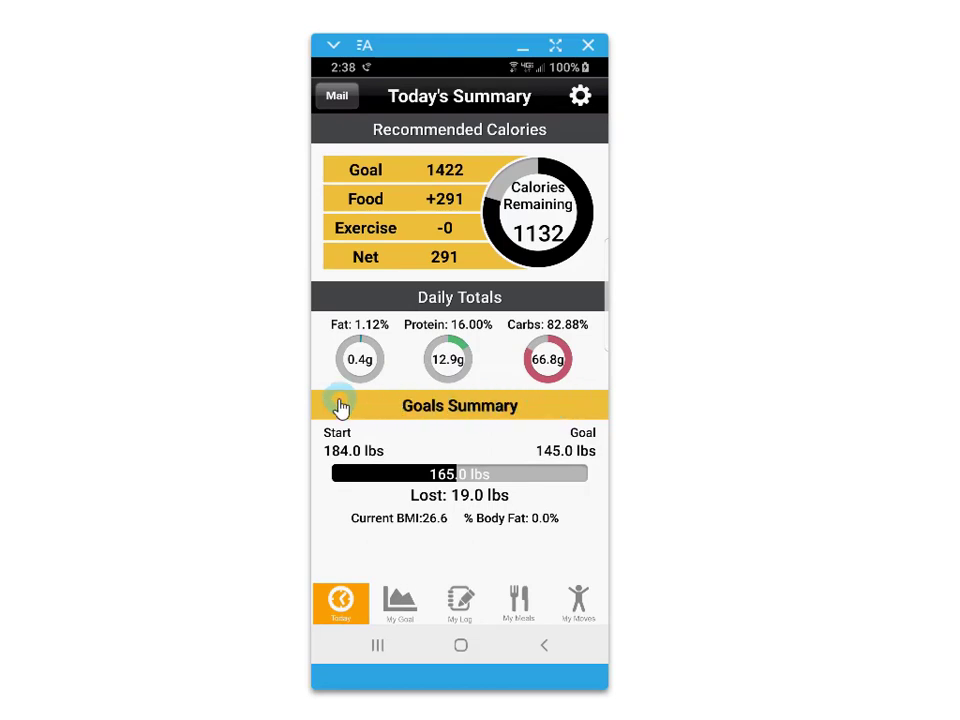
{"action": "left_click", "coordinate": [580, 600]}
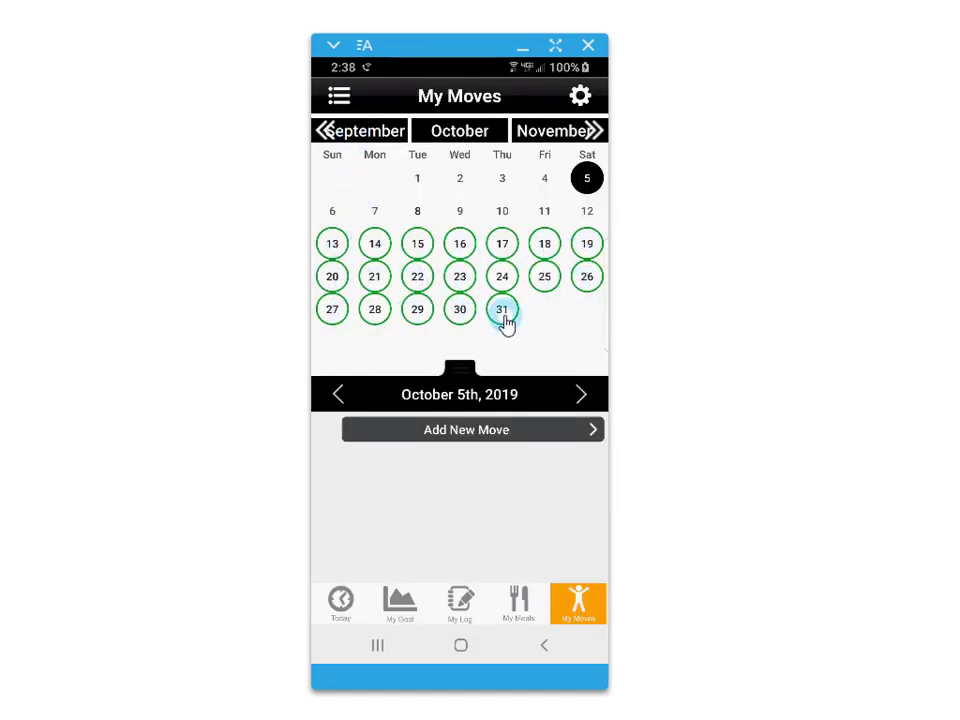
Step: Show October 13th's workout and open Mountain Climbers with Variations
{"action": "left_click", "coordinate": [333, 246]}
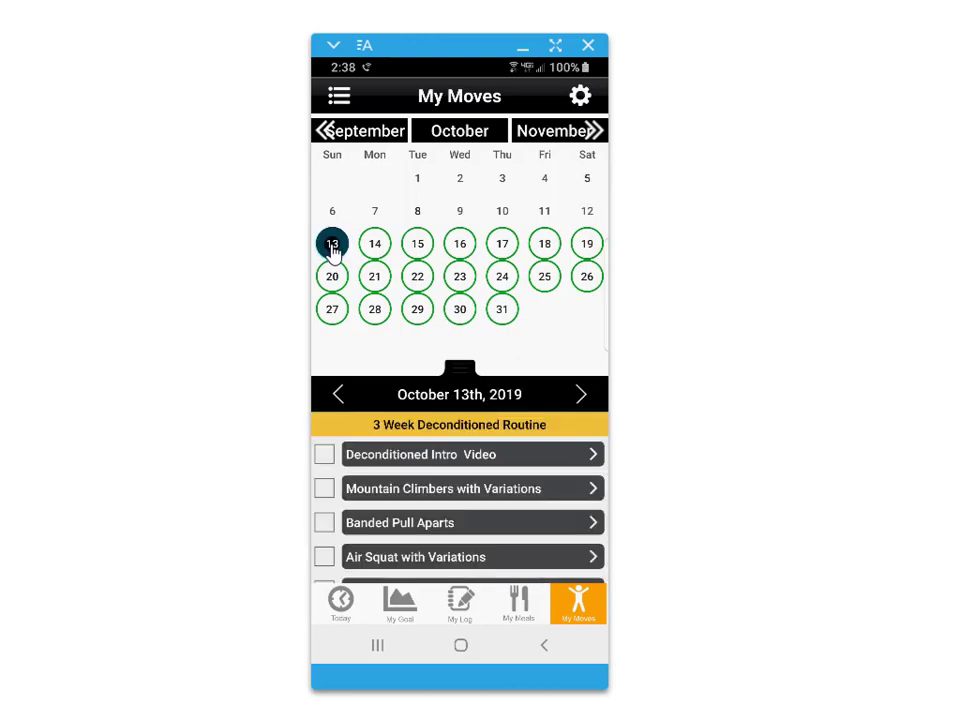
{"action": "scroll", "coordinate": [508, 460], "scroll_direction": "down", "scroll_amount": 2}
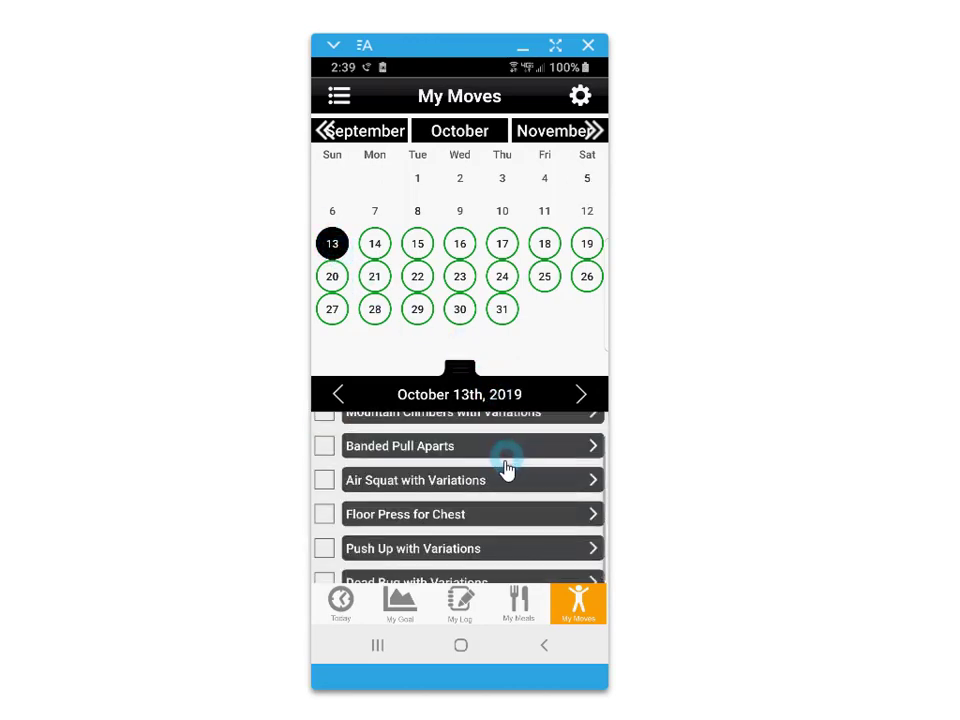
{"action": "scroll", "coordinate": [503, 475], "scroll_direction": "down", "scroll_amount": 2}
{"action": "scroll", "coordinate": [503, 475], "scroll_direction": "up", "scroll_amount": 2}
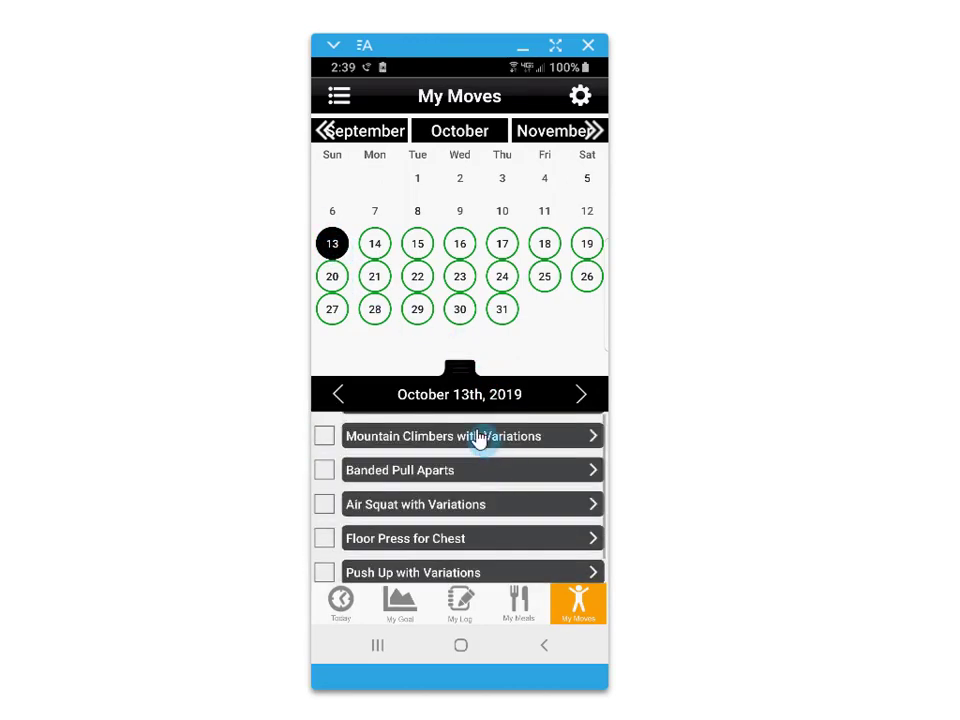
{"action": "left_click_drag", "start_coordinate": [455, 370], "coordinate": [457, 207]}
{"action": "left_click", "coordinate": [427, 246]}
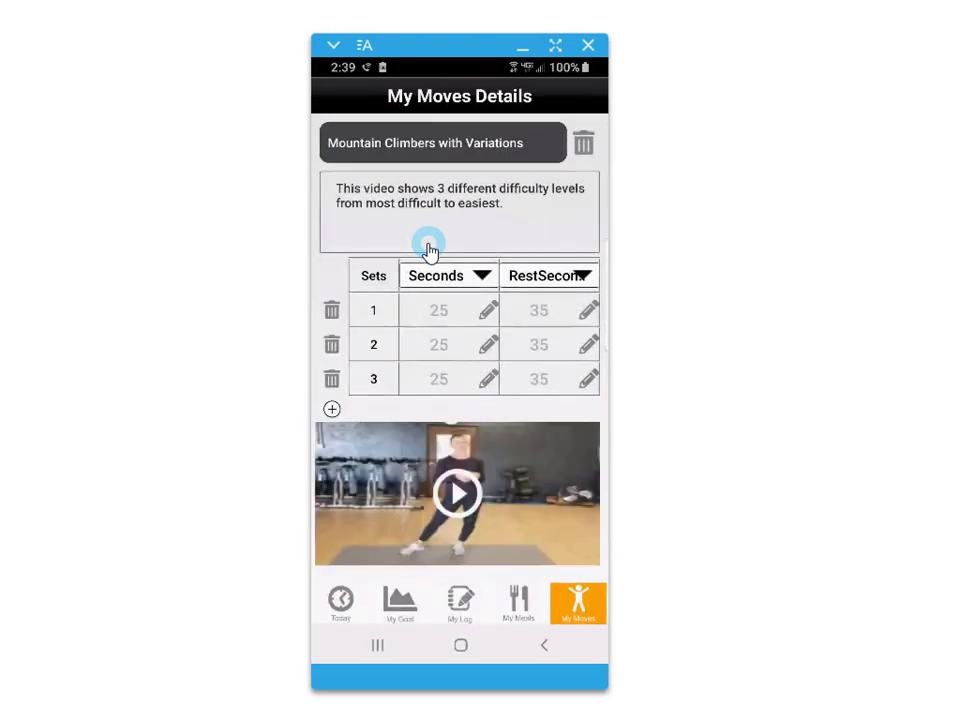
Step: Review the move's three 25-second sets with 35 s rest and start its demo video
{"action": "left_click", "coordinate": [358, 216]}
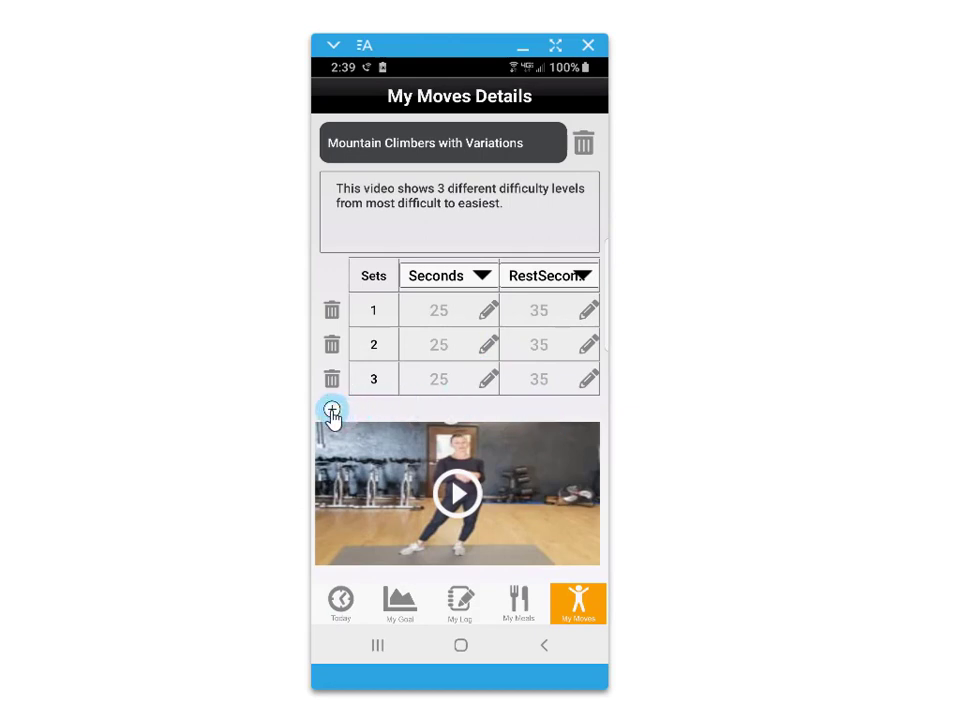
{"action": "left_click", "coordinate": [500, 414]}
{"action": "left_click", "coordinate": [586, 148]}
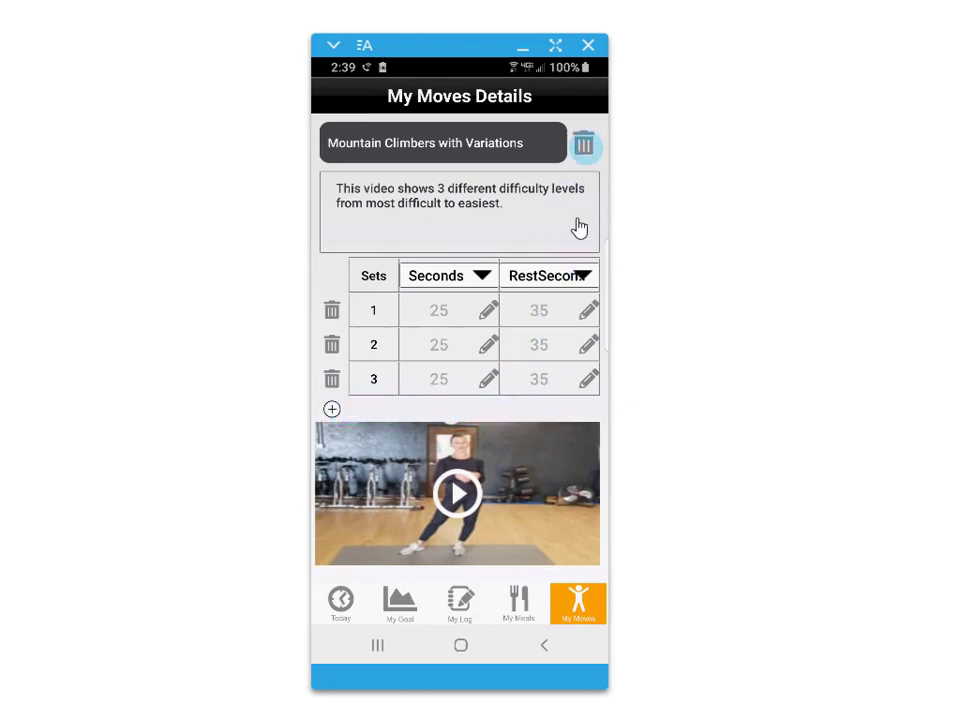
{"action": "left_click", "coordinate": [546, 646]}
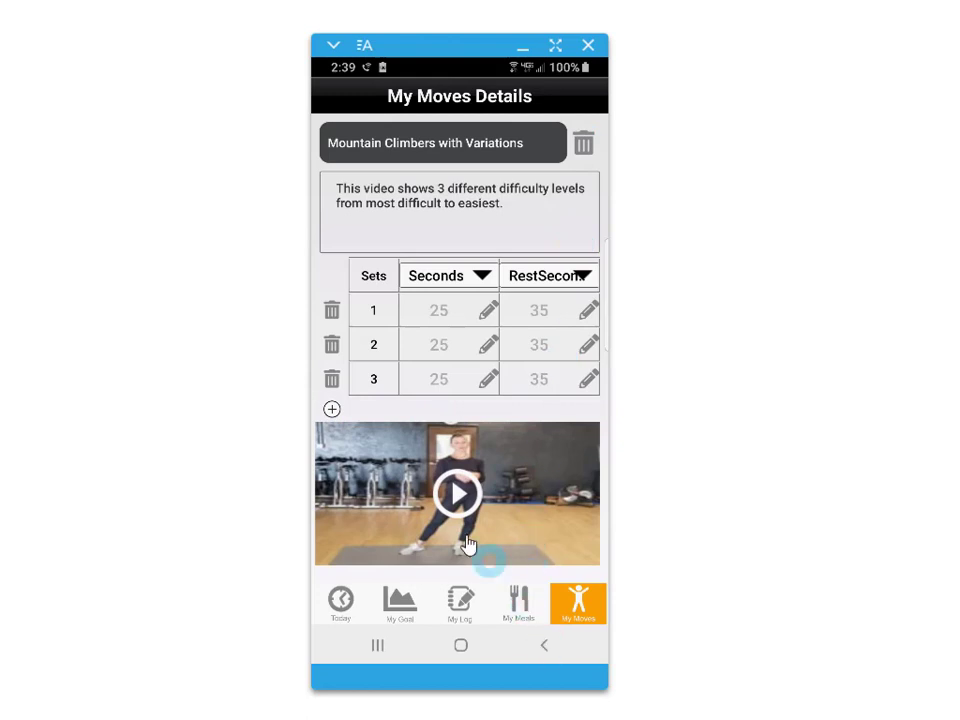
{"action": "left_click", "coordinate": [450, 494]}
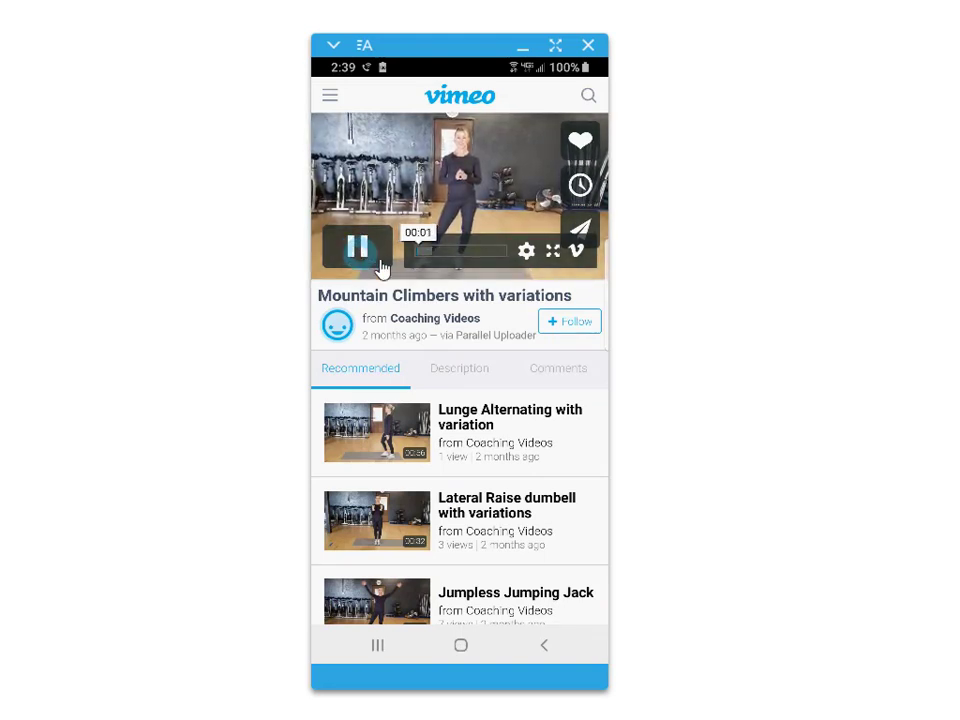
Step: Watch the Mountain Climbers video full screen, then return to My Moves as a day list
{"action": "left_click", "coordinate": [551, 257]}
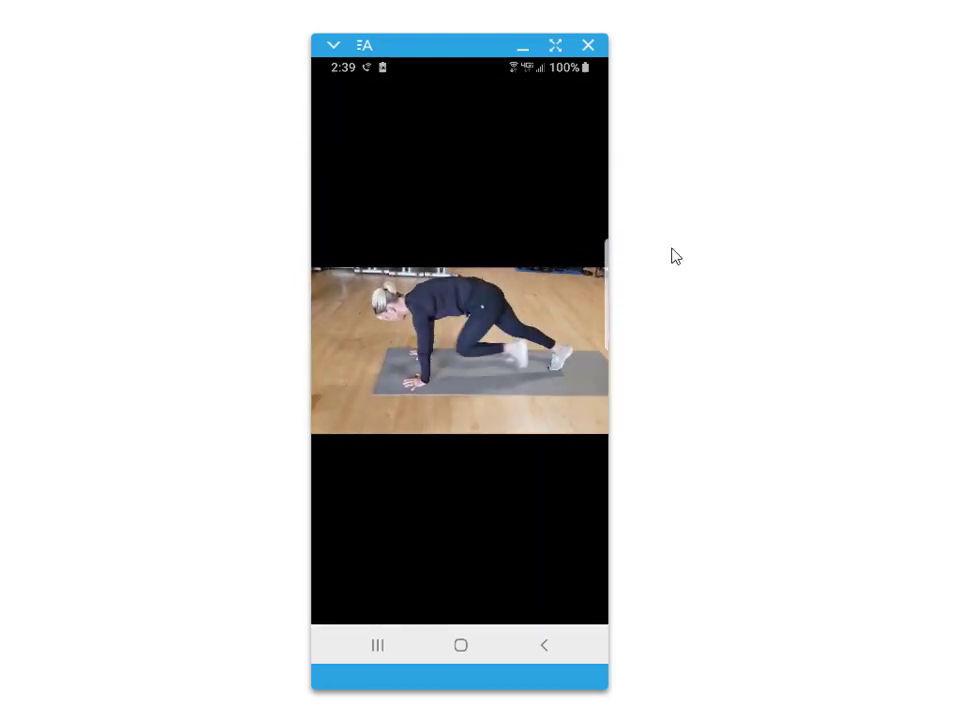
{"action": "left_click", "coordinate": [540, 648]}
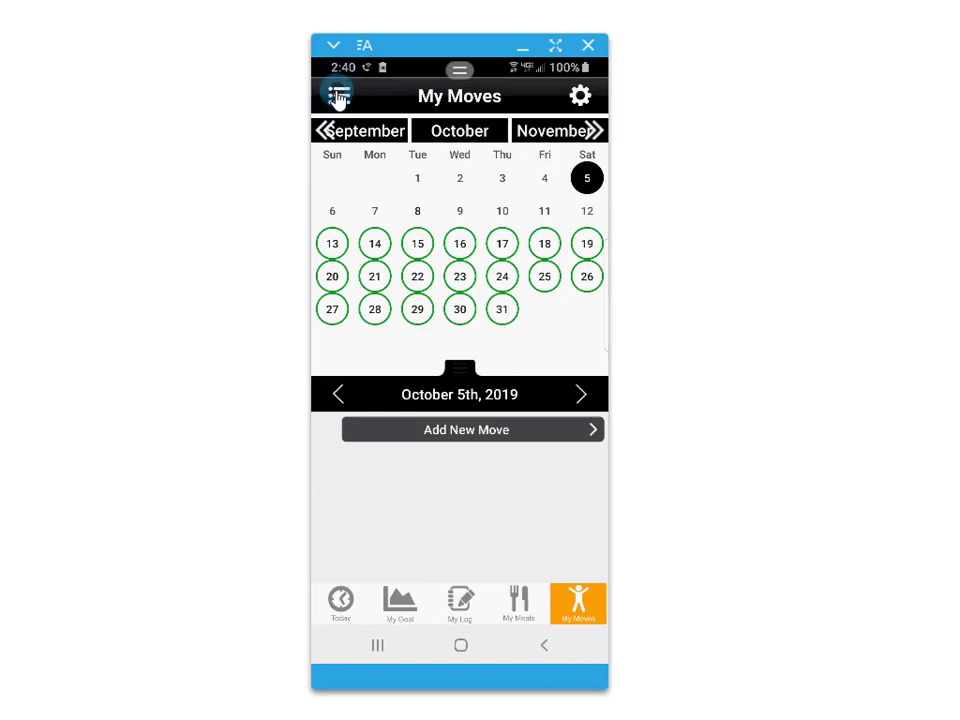
{"action": "left_click", "coordinate": [339, 95]}
Step: Switch My Moves to the month calendar and select November 5th, 2019
{"action": "scroll", "coordinate": [465, 281], "scroll_direction": "down", "scroll_amount": 5}
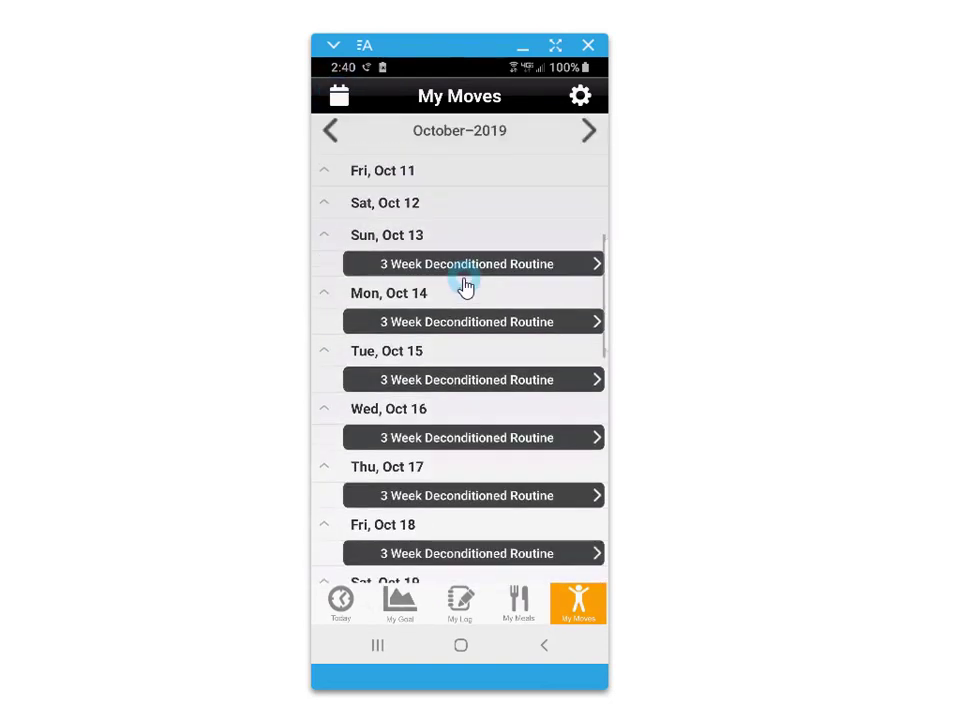
{"action": "scroll", "coordinate": [465, 283], "scroll_direction": "down", "scroll_amount": 5}
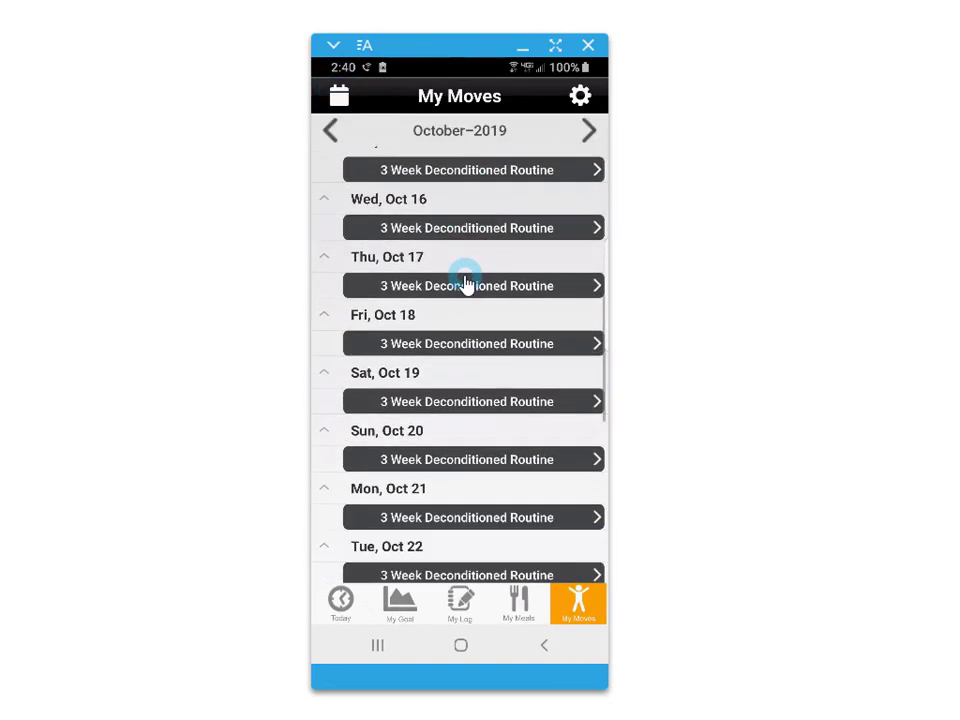
{"action": "left_click", "coordinate": [337, 95]}
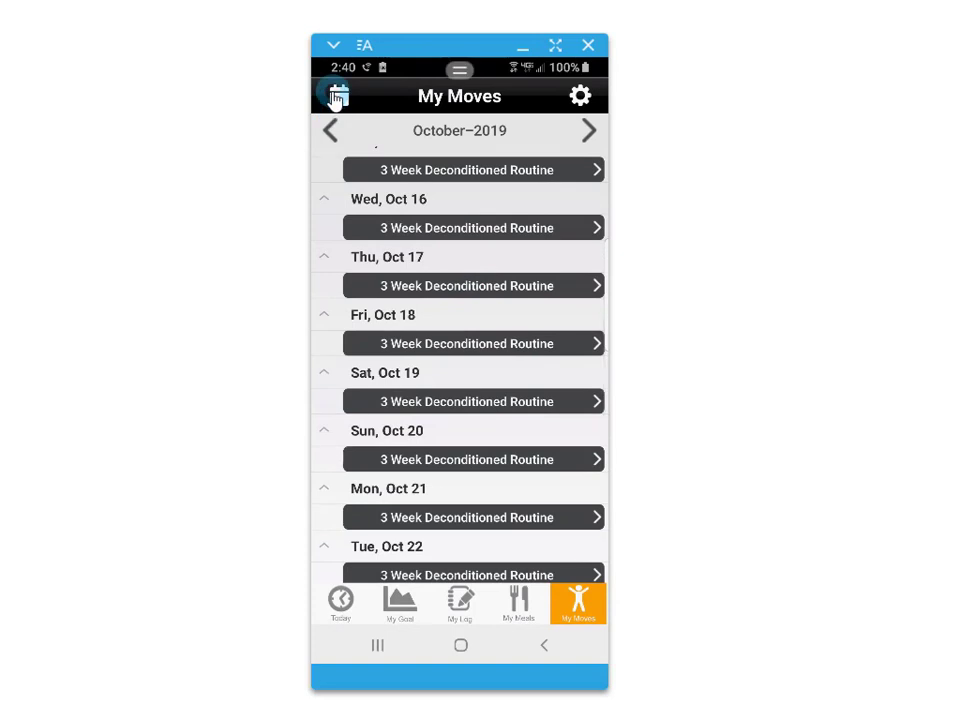
{"action": "left_click", "coordinate": [337, 95]}
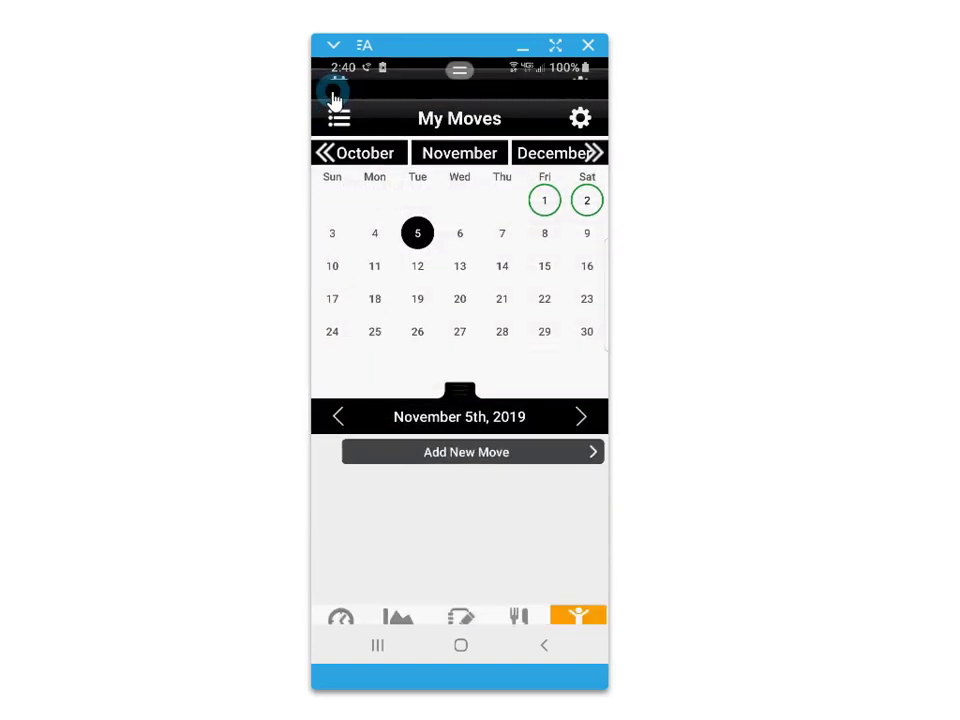
{"action": "left_click", "coordinate": [417, 212]}
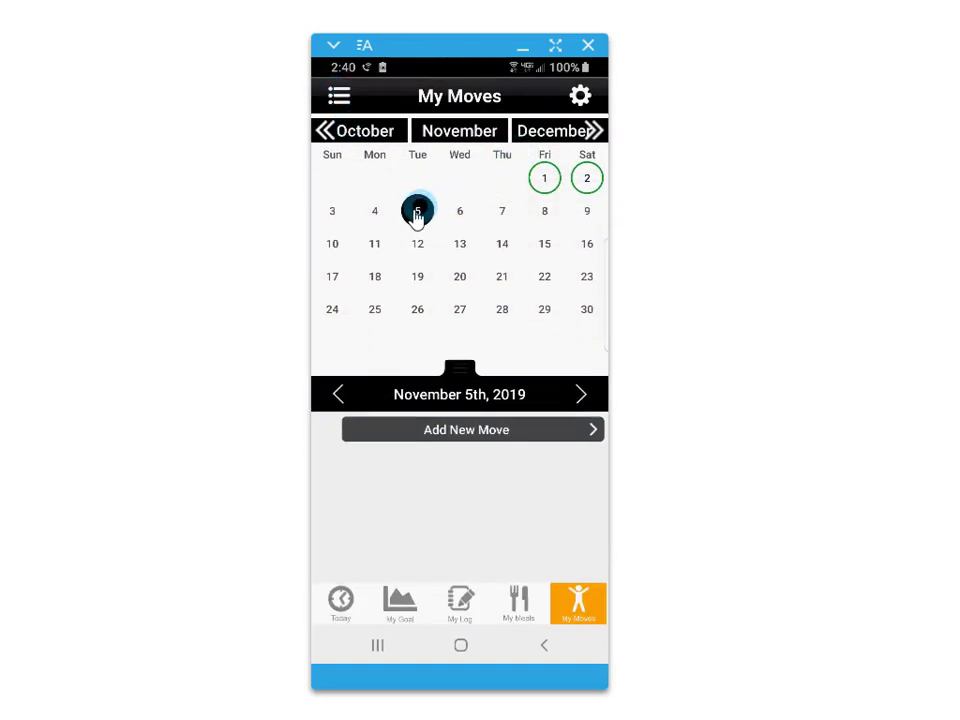
Step: Add Bench Press from the chest exercises as a new move and open it for editing
{"action": "left_click", "coordinate": [447, 437]}
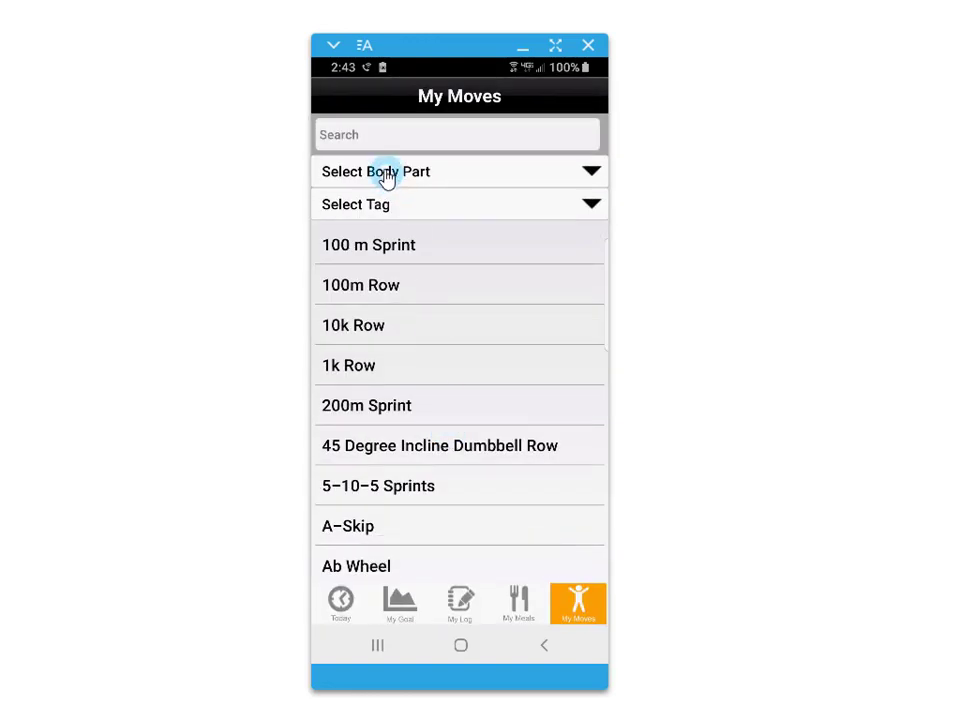
{"action": "left_click", "coordinate": [385, 176]}
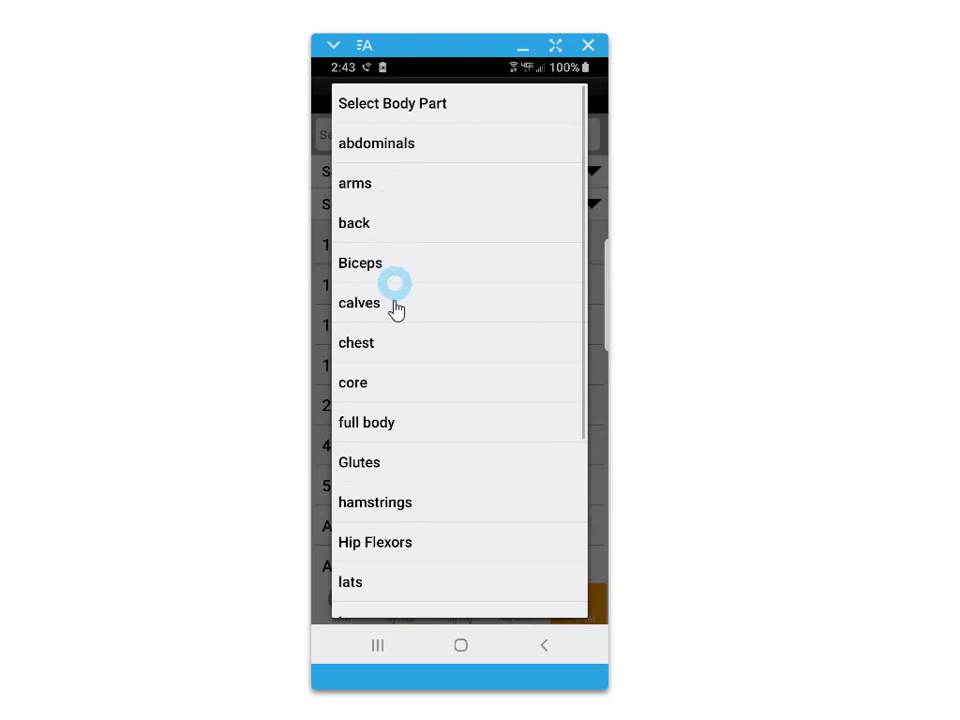
{"action": "left_click", "coordinate": [362, 345]}
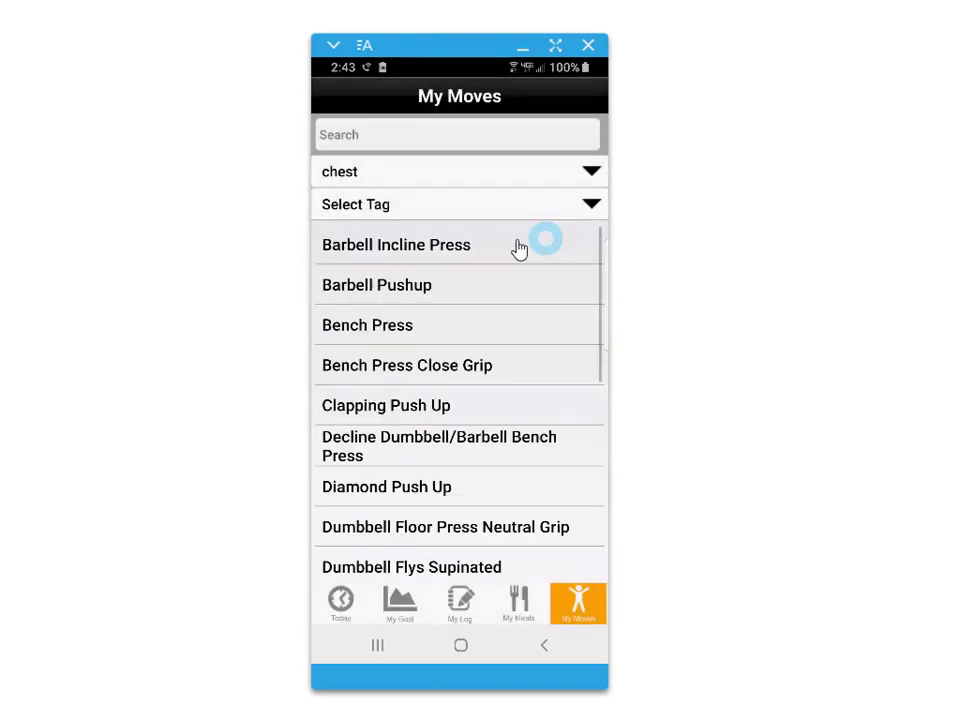
{"action": "left_click", "coordinate": [381, 330]}
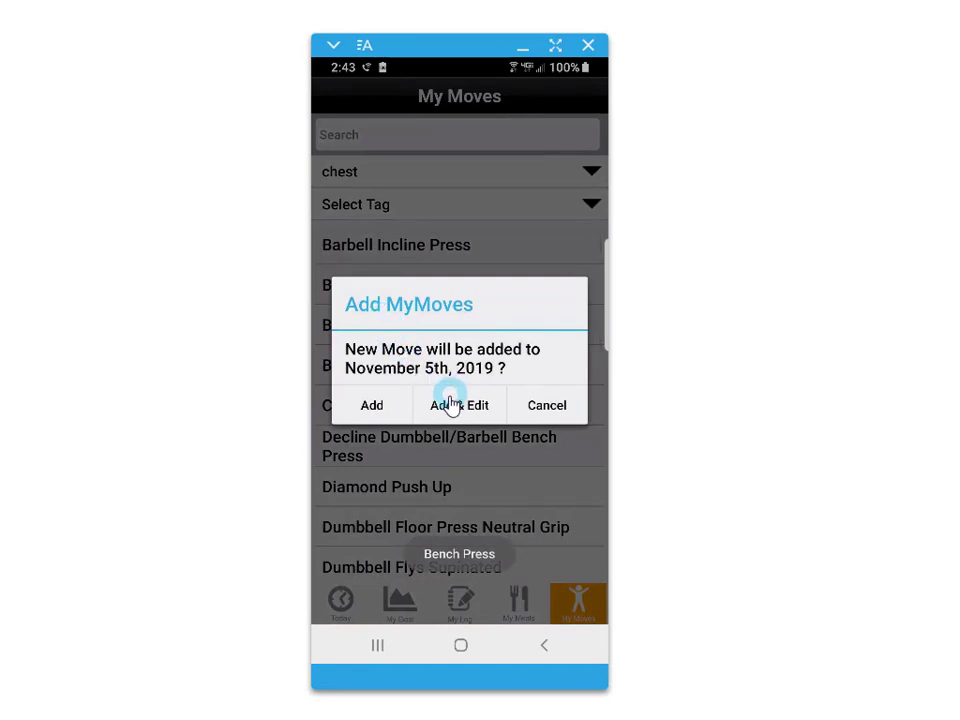
{"action": "left_click", "coordinate": [450, 408]}
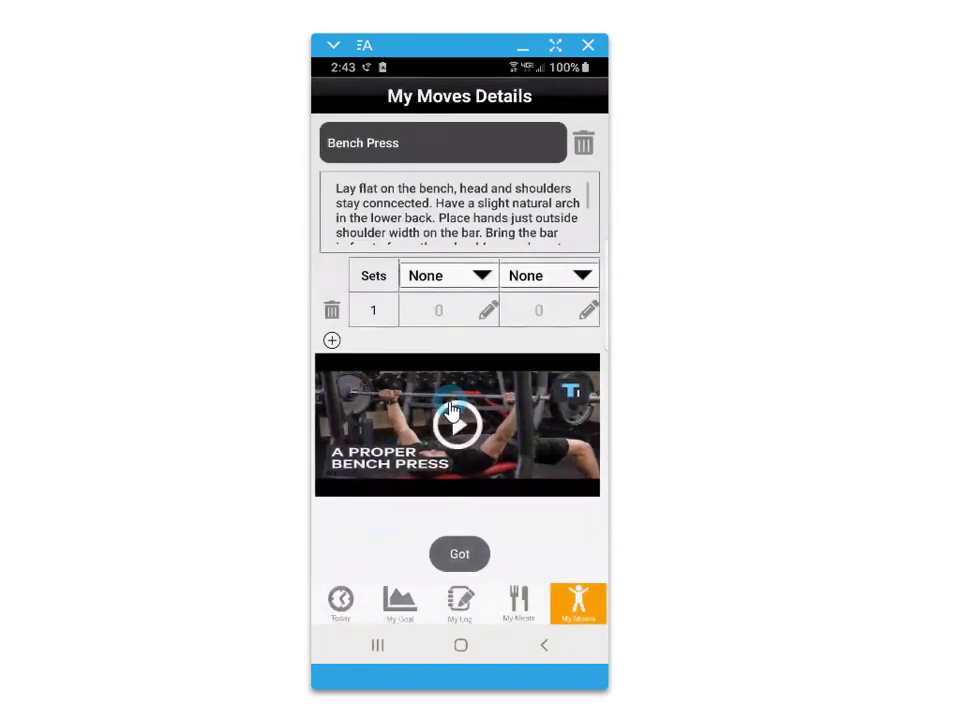
Step: Add two more sets and track the columns in Repetitions and Pounds
{"action": "left_click", "coordinate": [332, 340]}
{"action": "left_click", "coordinate": [332, 374]}
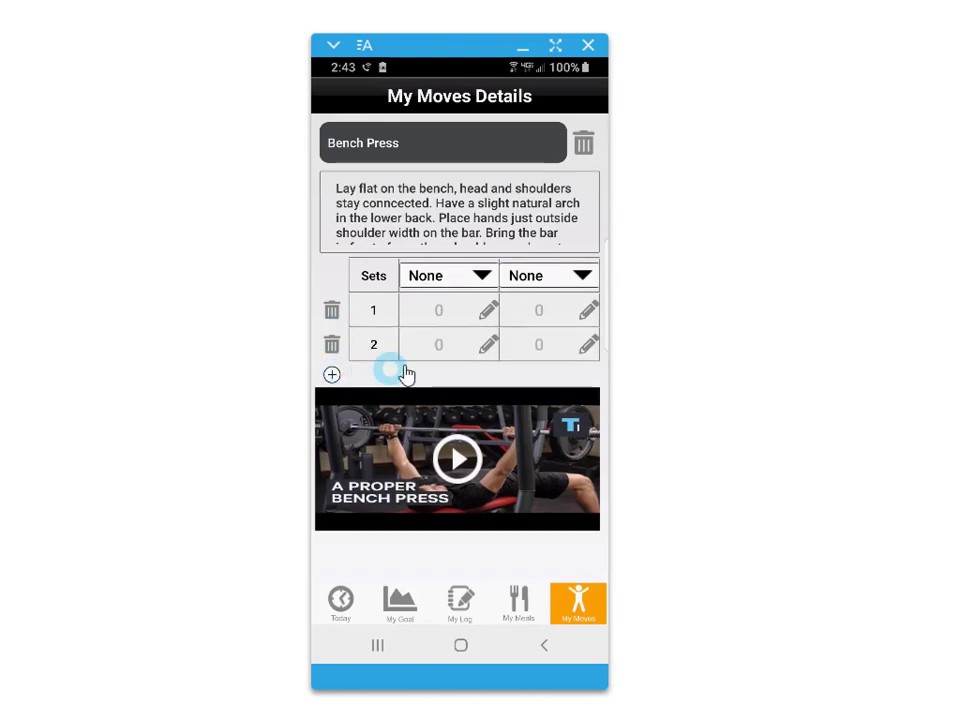
{"action": "left_click", "coordinate": [482, 277]}
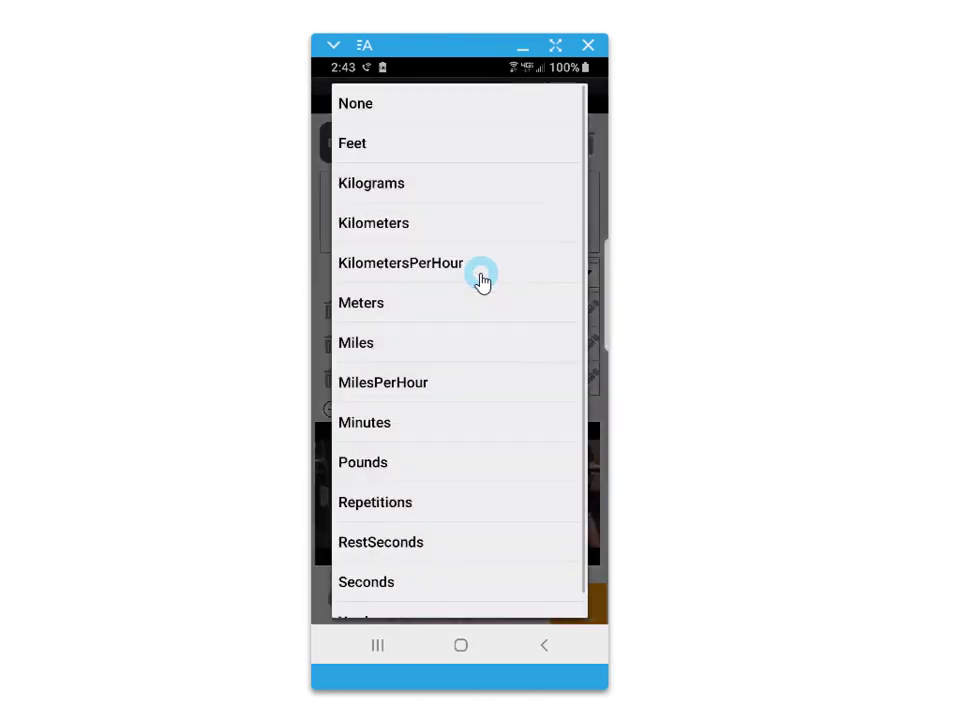
{"action": "left_click", "coordinate": [375, 504]}
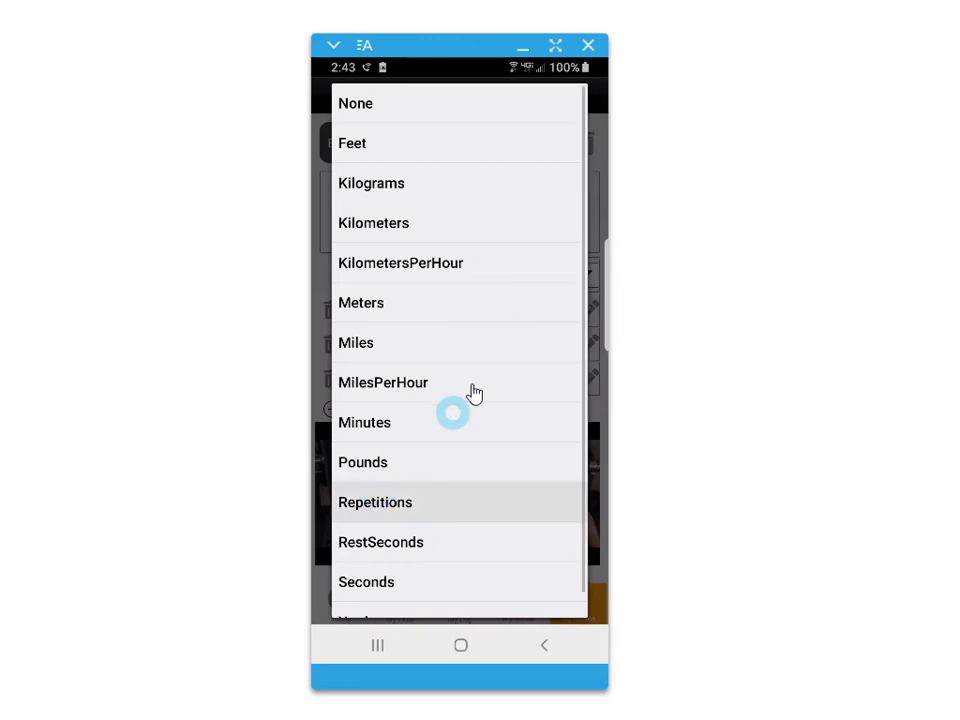
{"action": "left_click", "coordinate": [578, 280]}
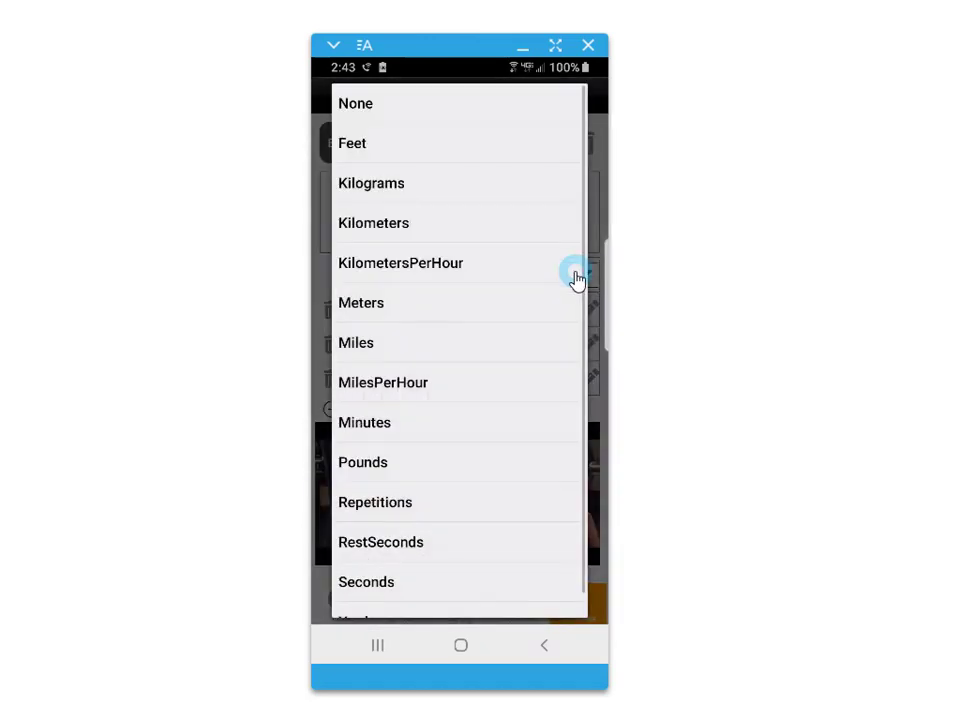
{"action": "left_click", "coordinate": [369, 470]}
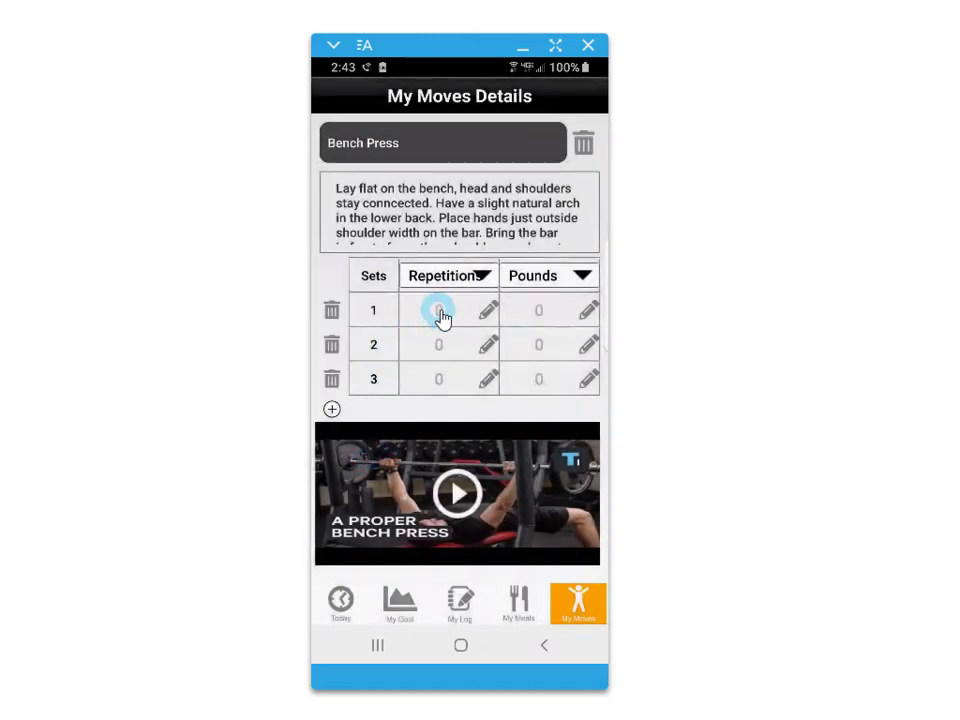
Step: Enter set 1 as 16 reps at 145 lbs and set 2 as 12 reps at 180 lbs
{"action": "left_click", "coordinate": [489, 311]}
{"action": "type", "text": "16"}
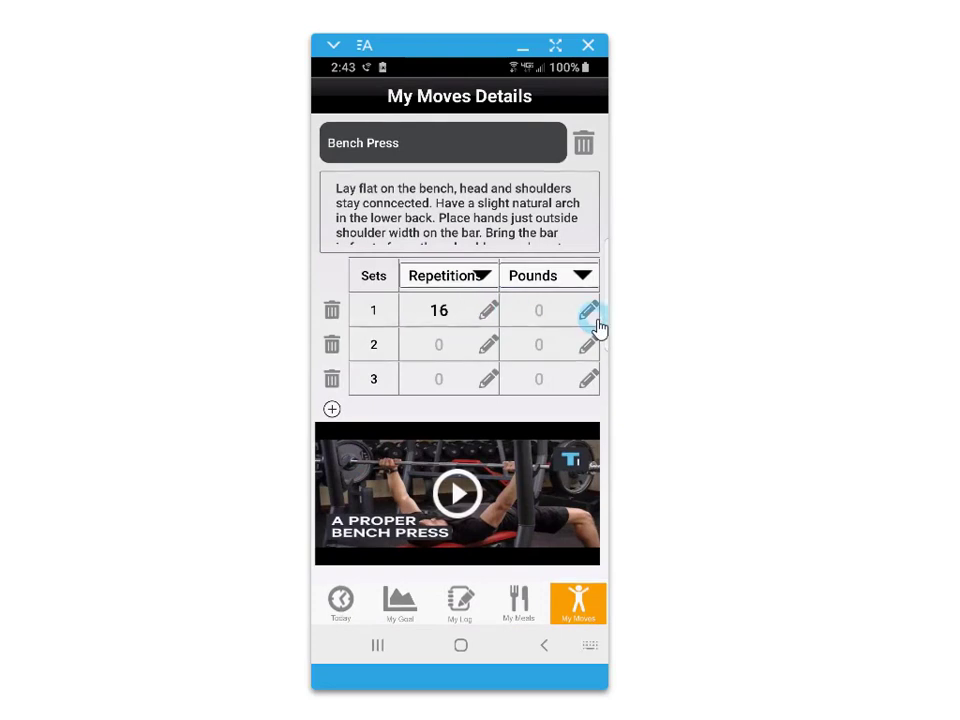
{"action": "left_click", "coordinate": [540, 313]}
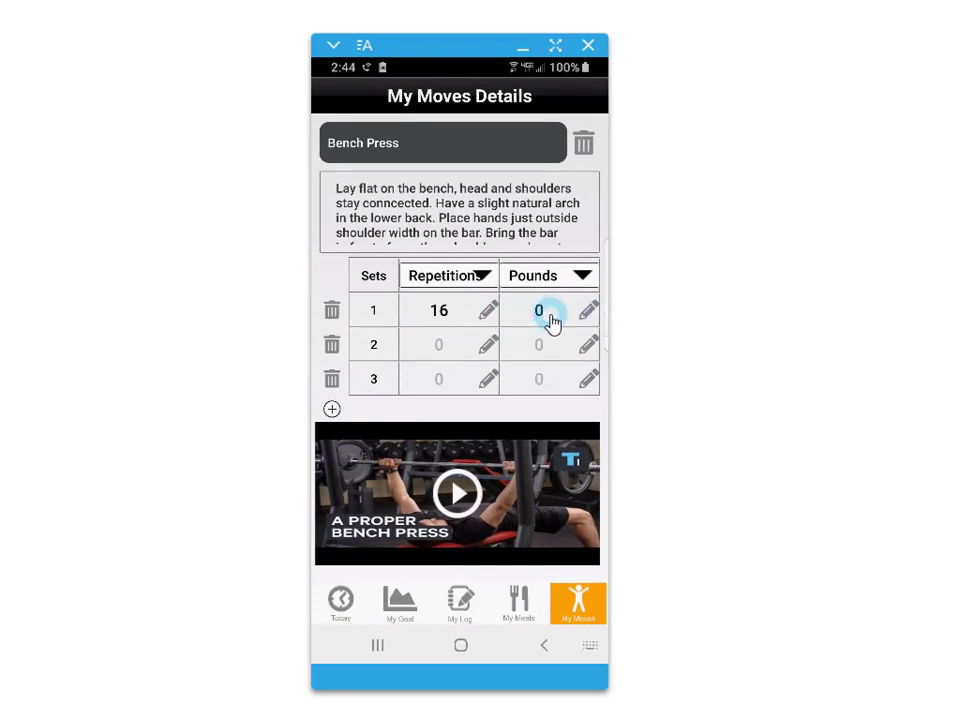
{"action": "type", "text": "145"}
{"action": "left_click", "coordinate": [490, 343]}
{"action": "type", "text": "12"}
{"action": "left_click", "coordinate": [556, 370]}
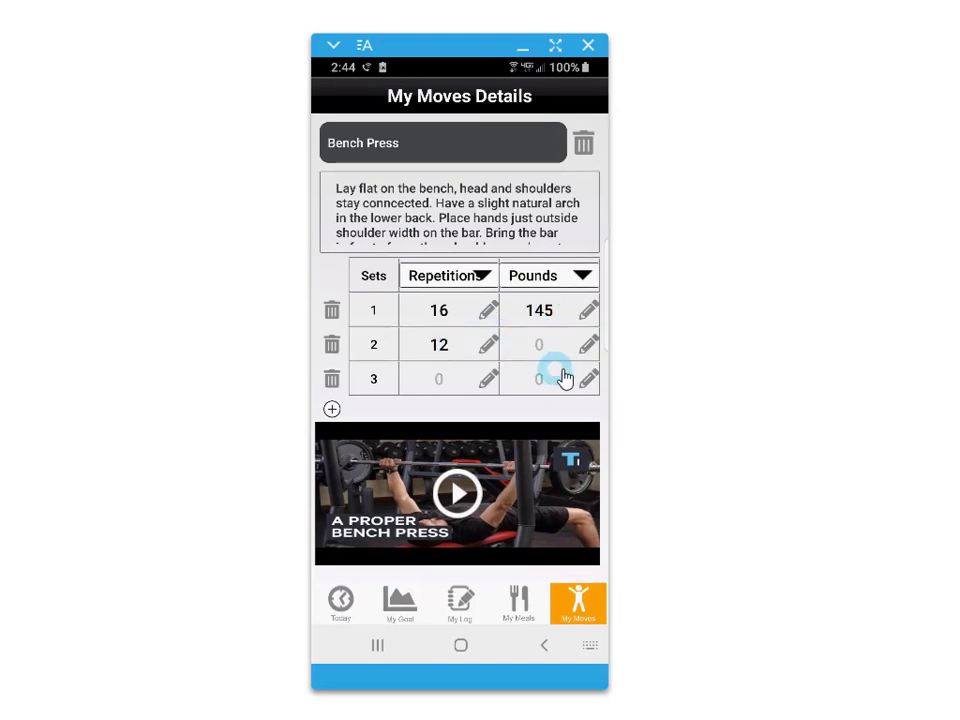
{"action": "left_click", "coordinate": [589, 352]}
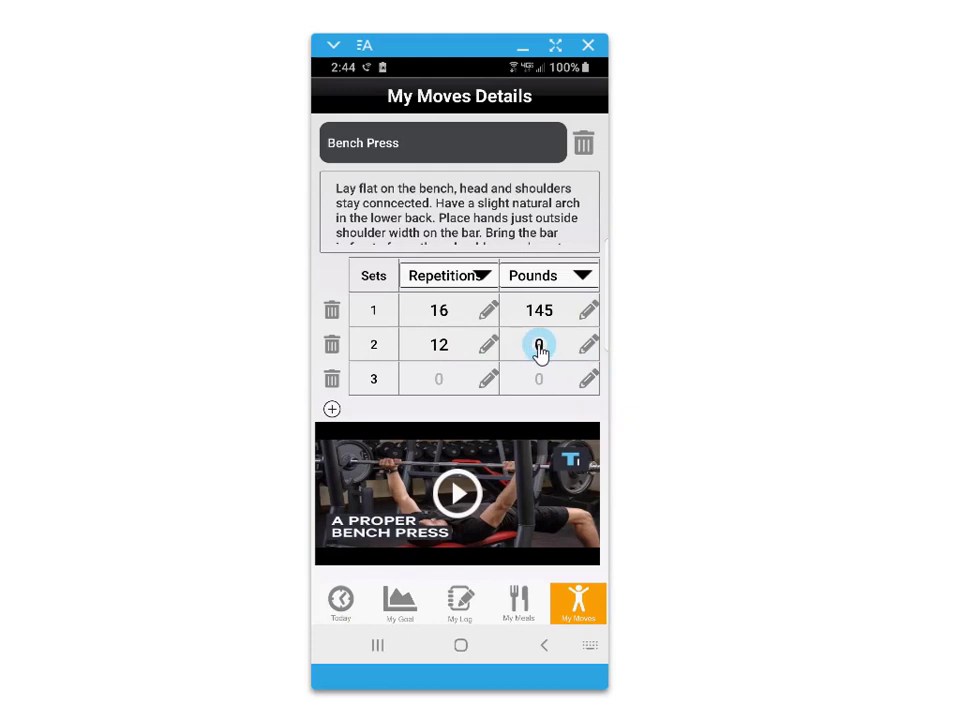
{"action": "type", "text": "180"}
{"action": "left_click", "coordinate": [584, 368]}
Step: Enter set 3 as 10 reps at 190 lbs and play the bench press how-to video
{"action": "left_click", "coordinate": [492, 380]}
{"action": "type", "text": "10"}
{"action": "left_click", "coordinate": [585, 396]}
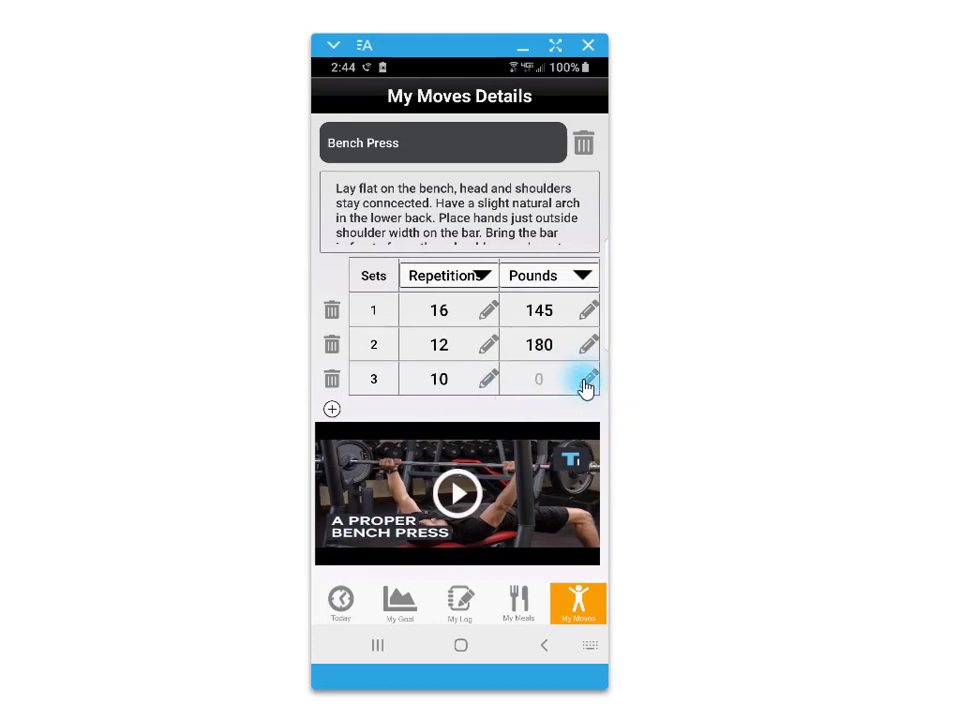
{"action": "type", "text": "190"}
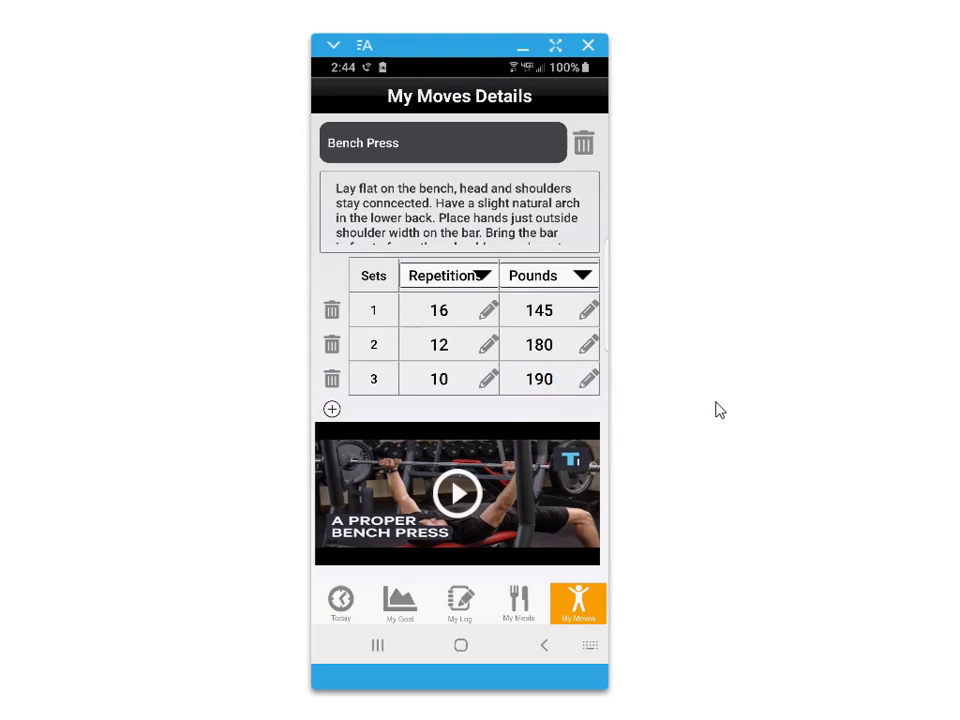
{"action": "left_click", "coordinate": [455, 495]}
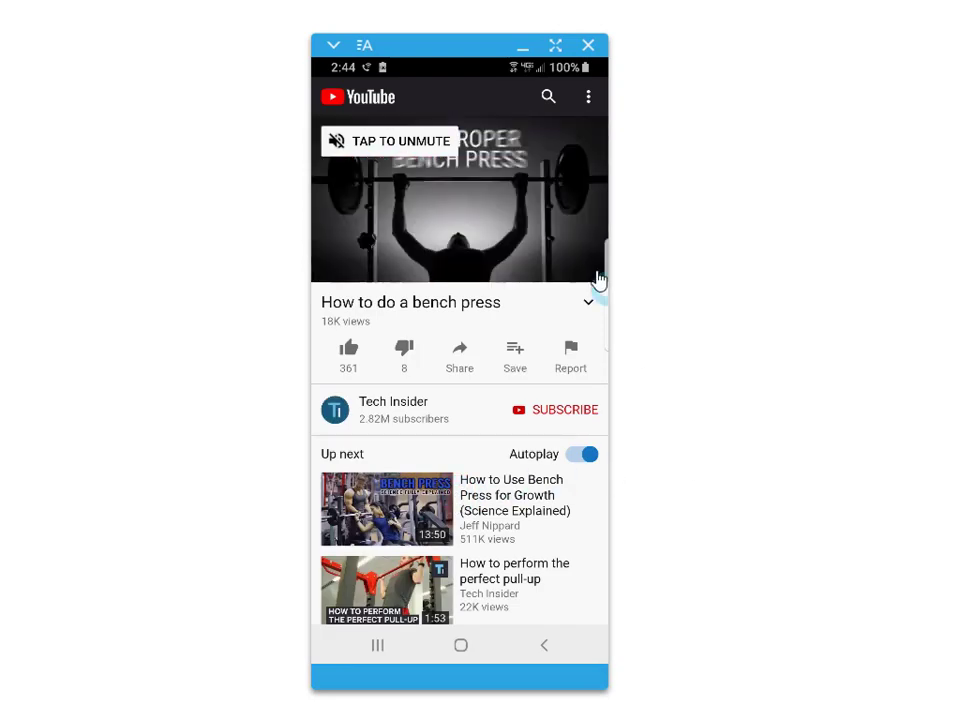
Step: Start the bench press how-to video in YouTube, then return to the October My Moves calendar
{"action": "left_click", "coordinate": [591, 261]}
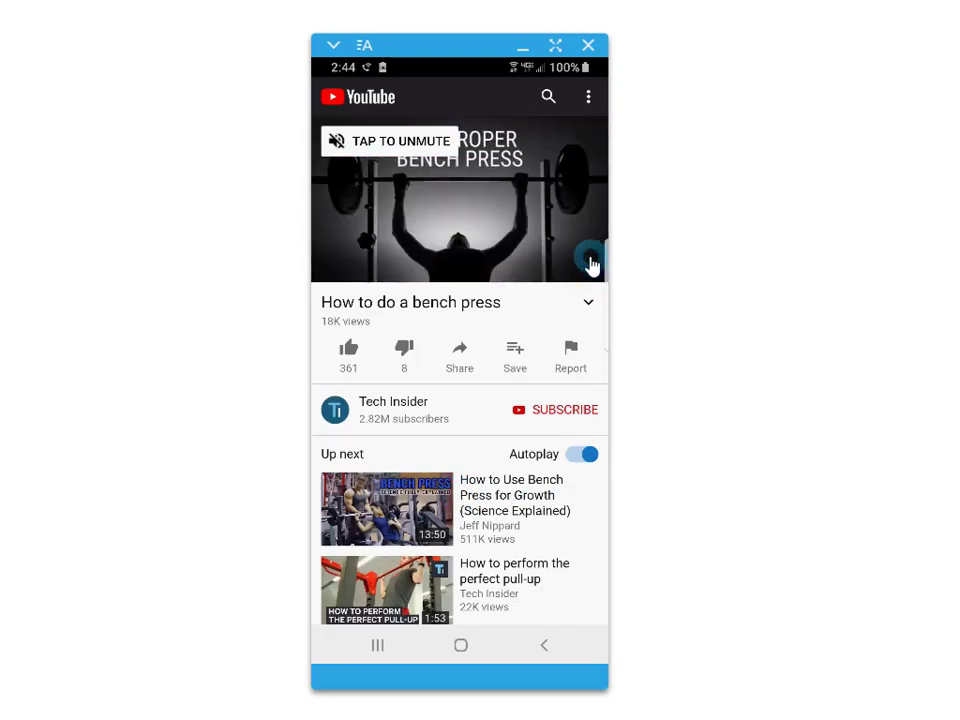
{"action": "left_click", "coordinate": [544, 647]}
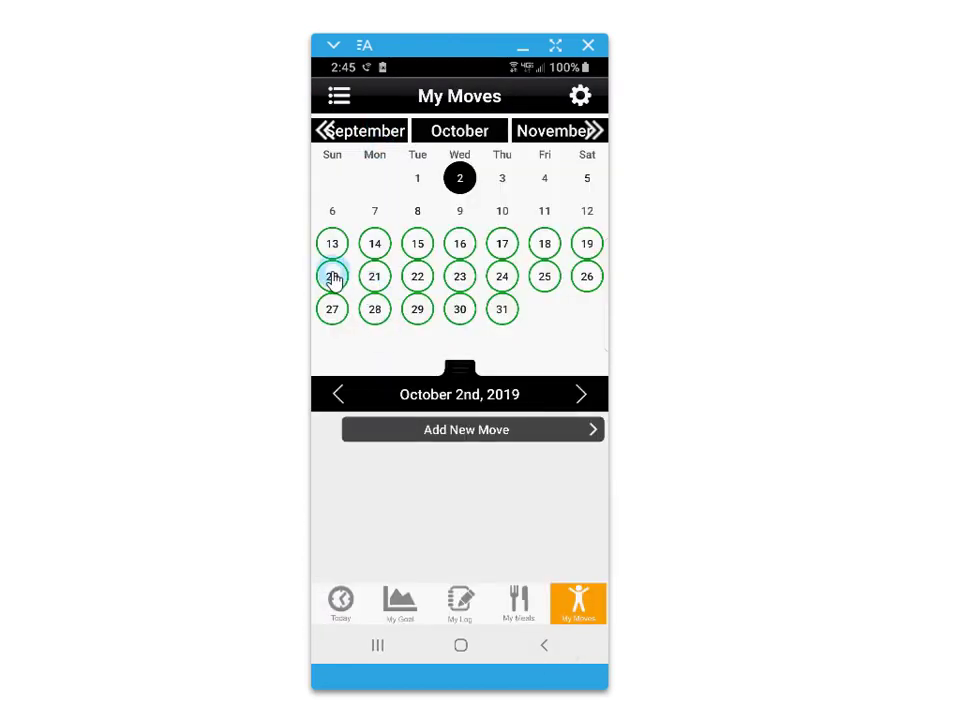
Step: On October 20, check off Mountain Climbers, Banded Pull Aparts, Air Squat and Floor Press
{"action": "left_click", "coordinate": [333, 277]}
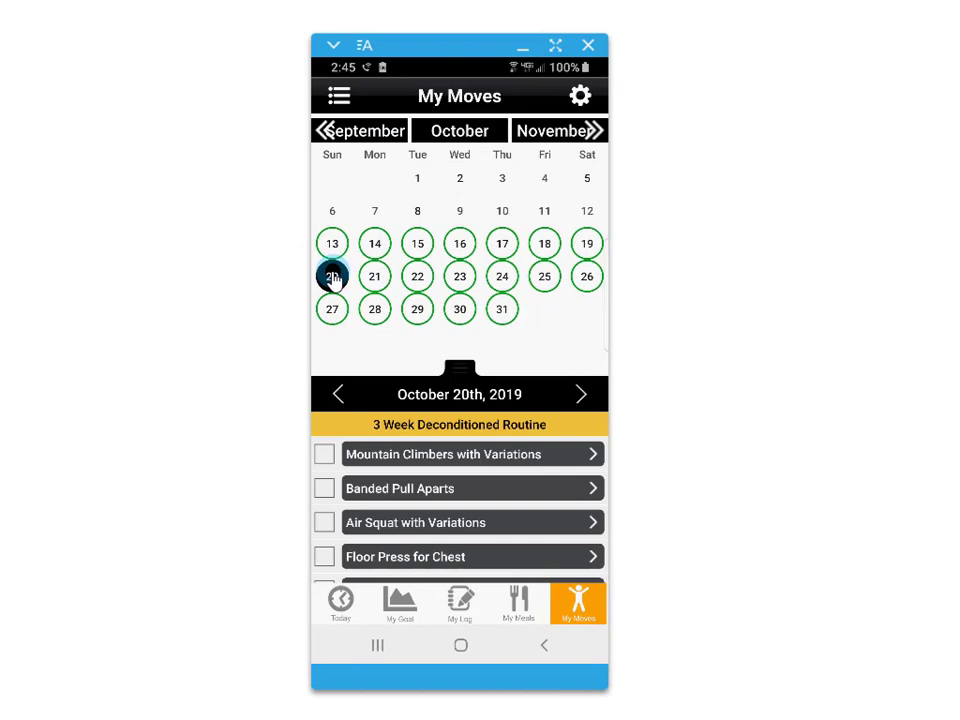
{"action": "left_click", "coordinate": [330, 456]}
{"action": "left_click", "coordinate": [330, 490]}
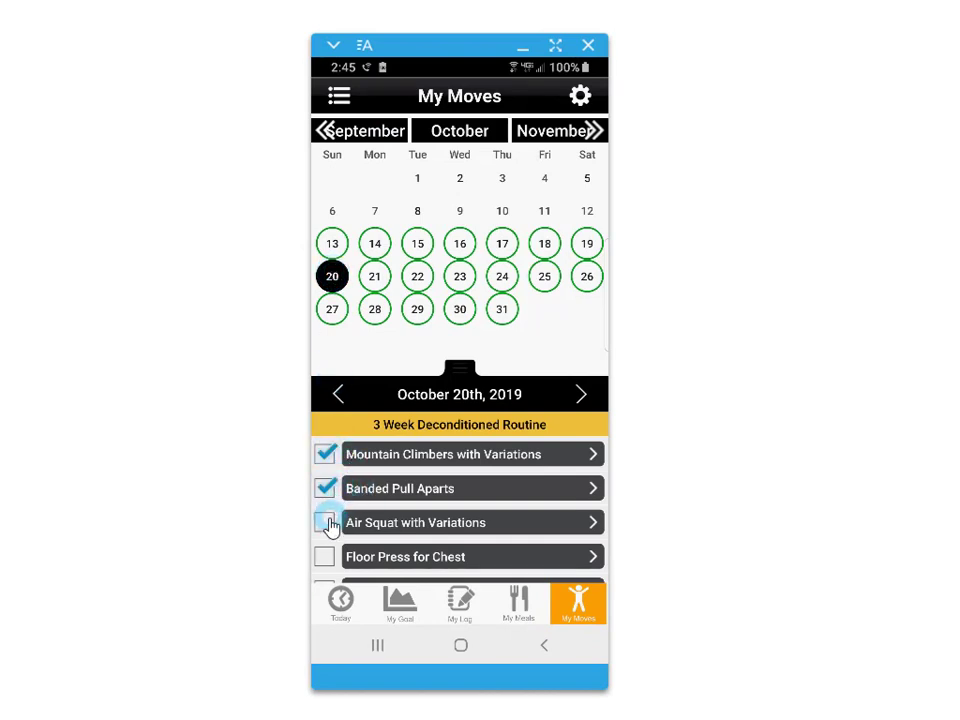
{"action": "left_click", "coordinate": [330, 522]}
{"action": "left_click", "coordinate": [328, 556]}
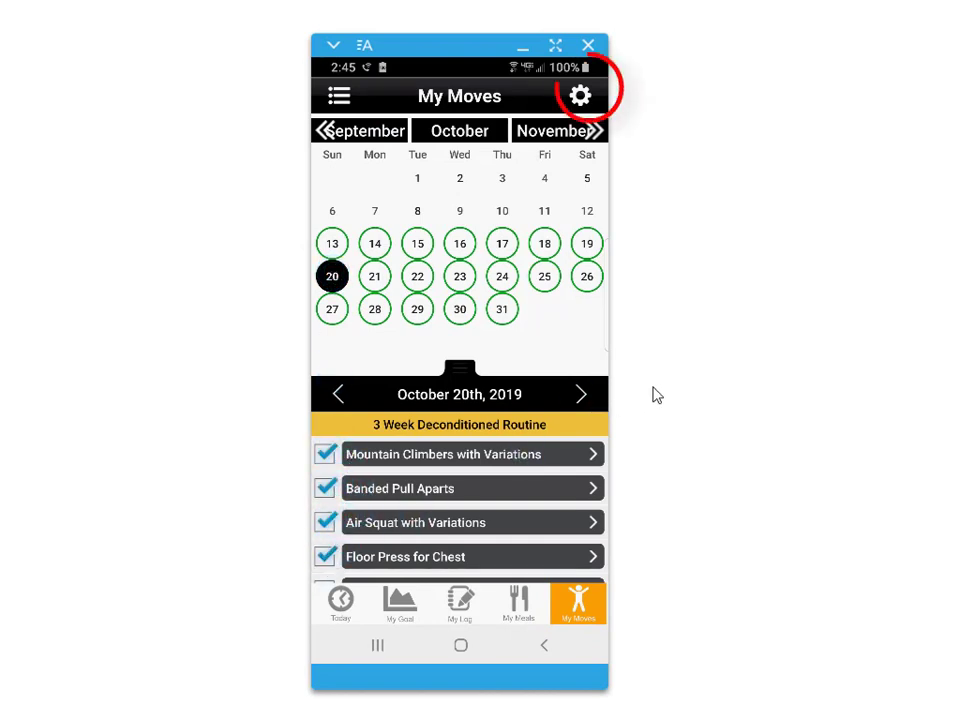